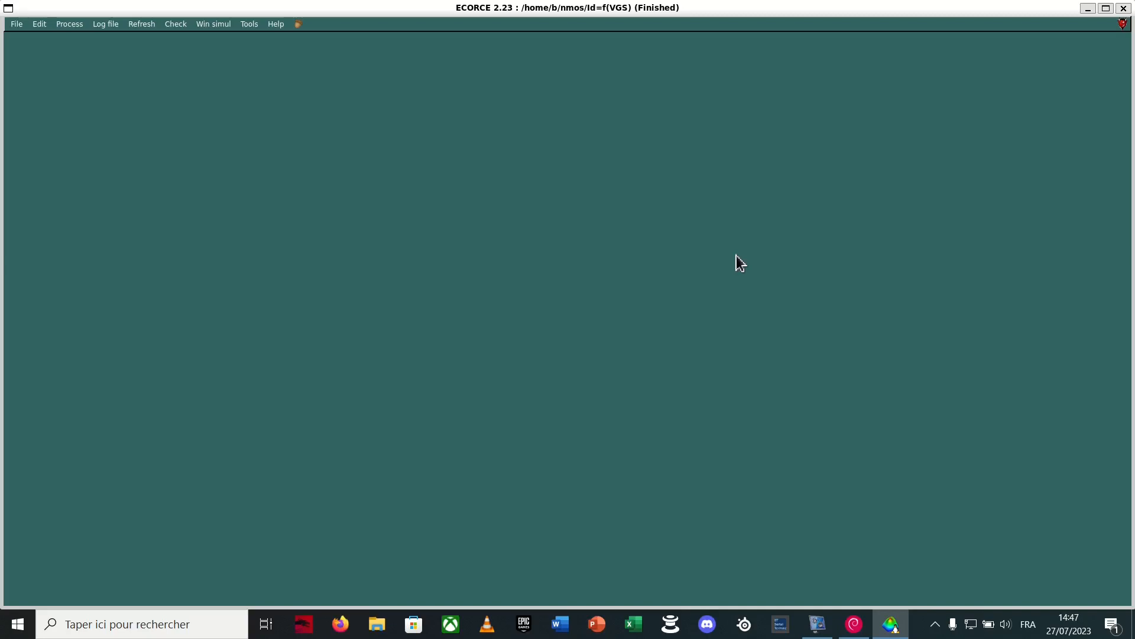
- Create a new 2D simulation and set the command level to Beginner
click(16, 24)
click(33, 40)
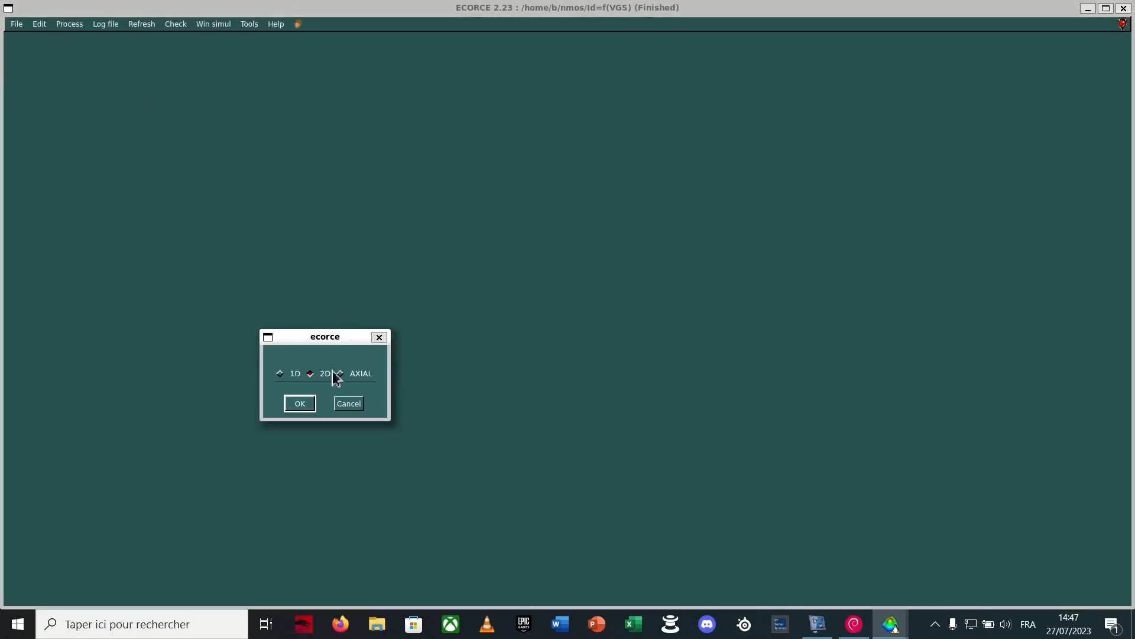
click(303, 403)
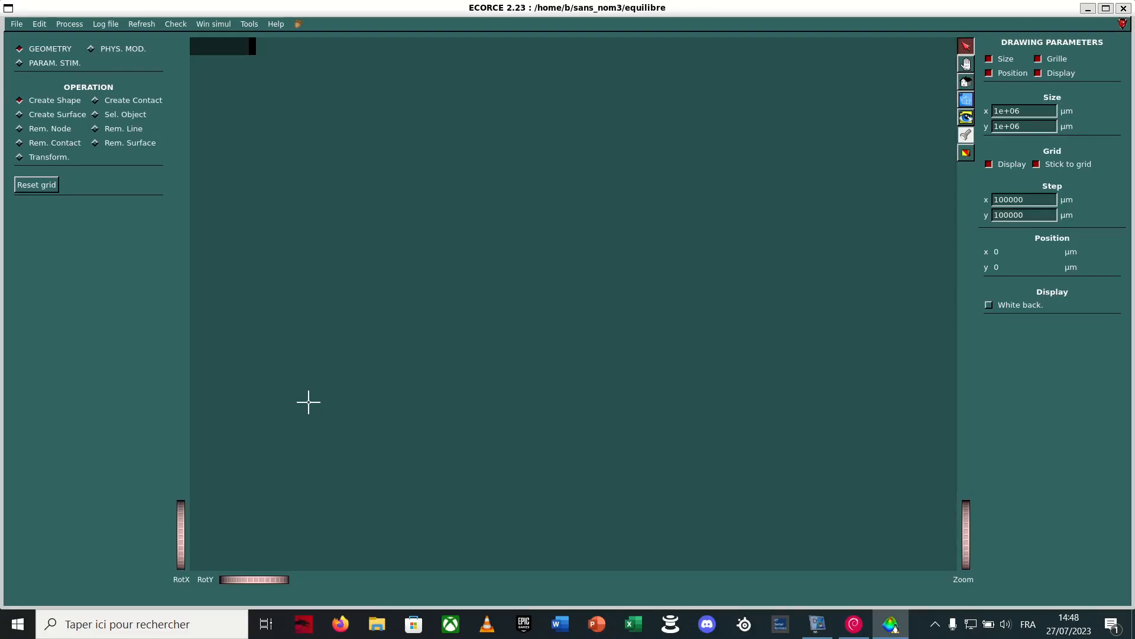
click(298, 24)
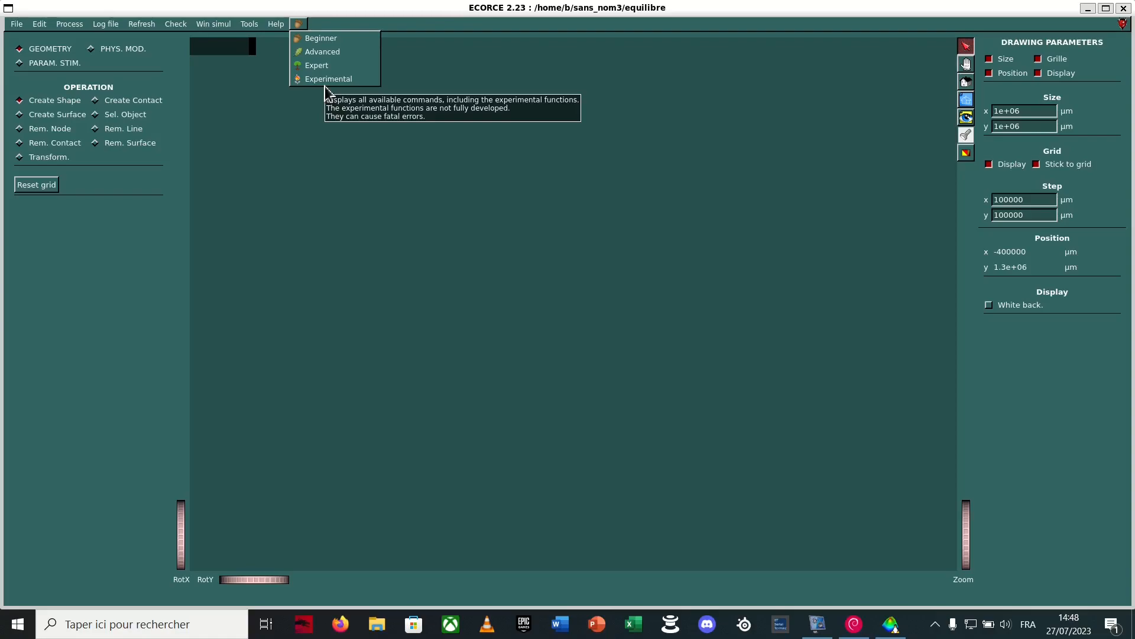
click(335, 41)
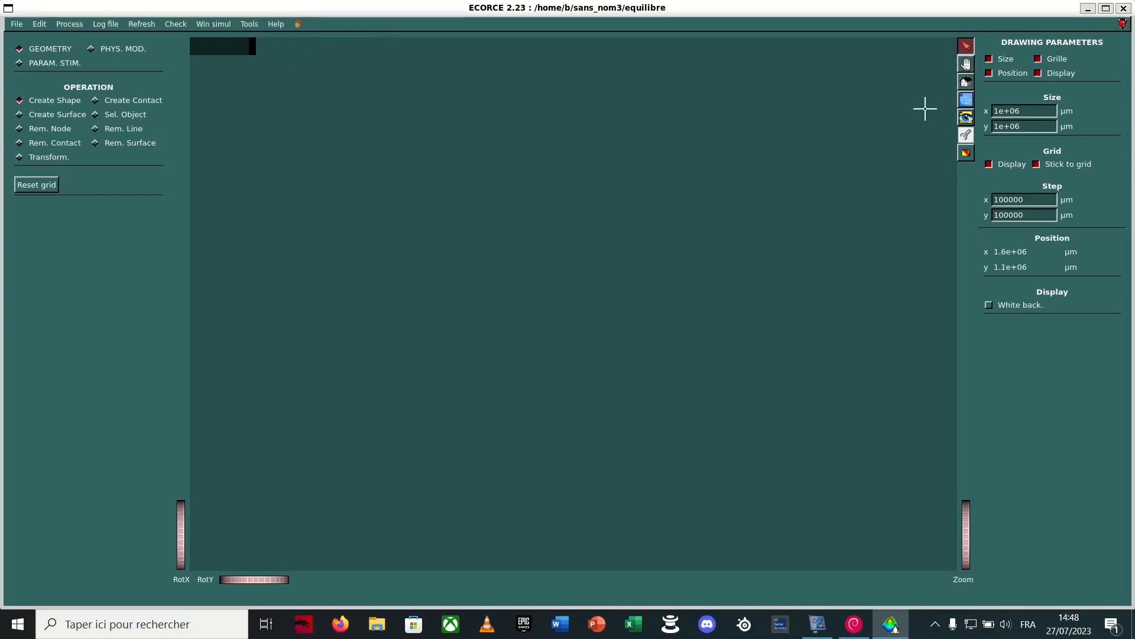
- Set the drawing size to 1 µm in both x and y
drag(1035, 111, 1004, 114)
key(BackSpace)
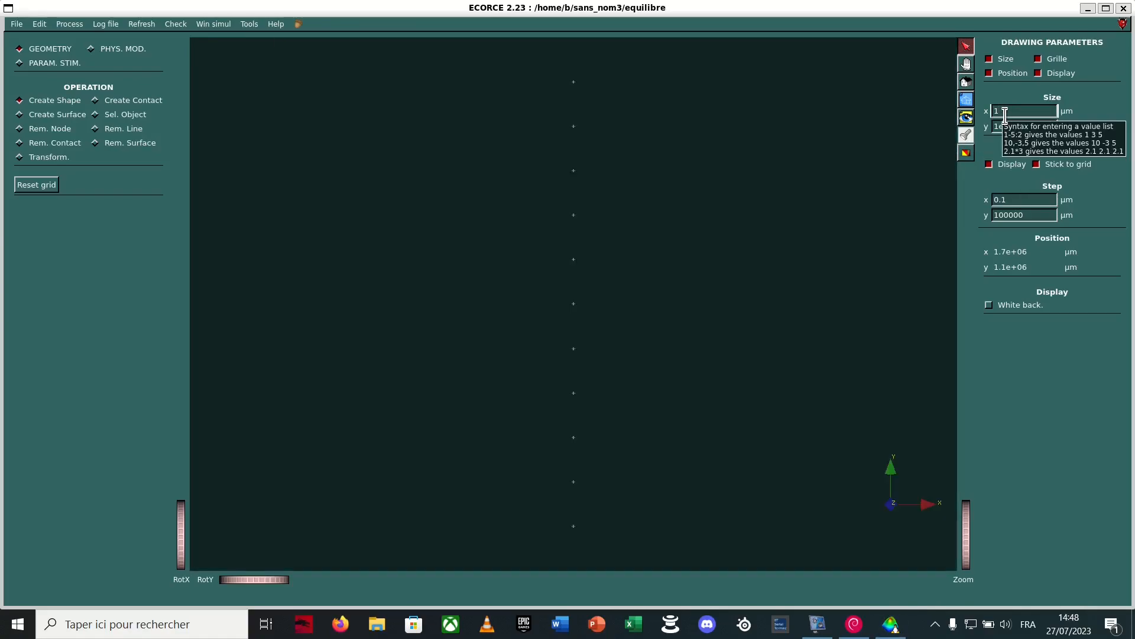
drag(1005, 126, 1041, 137)
key(BackSpace)
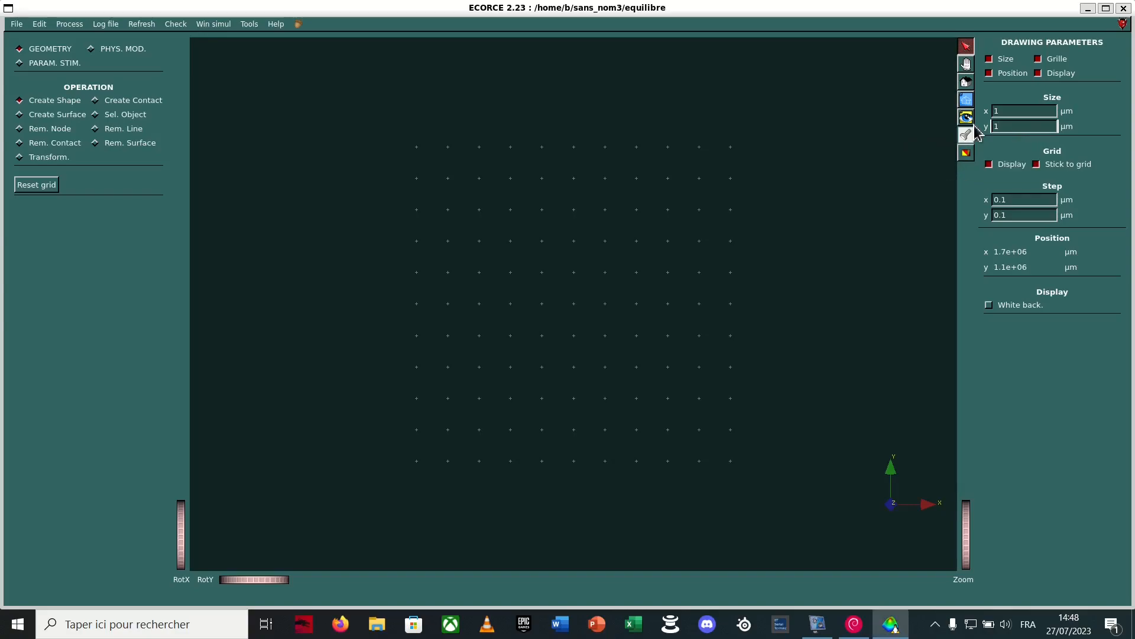
- Draw a 1 × 0.5 µm outline with top-edge nodes at 0.2, 0.3, 0.7 and 0.8 µm, and a 0.1 µm high block above the middle
click(417, 464)
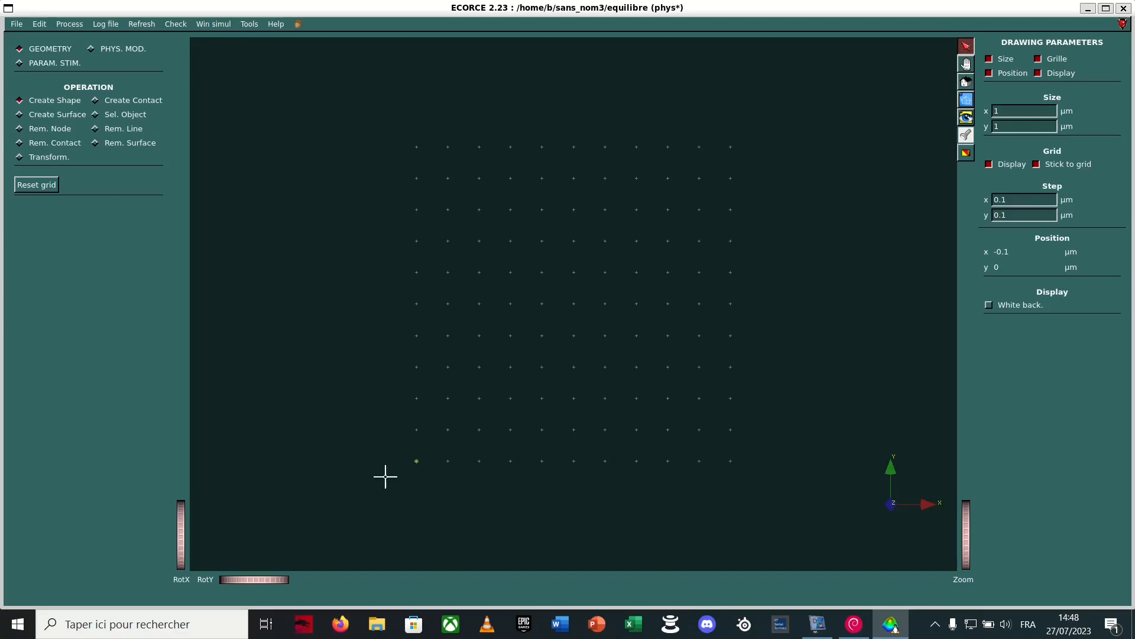
click(733, 466)
click(733, 306)
click(661, 306)
click(644, 307)
click(480, 306)
click(421, 308)
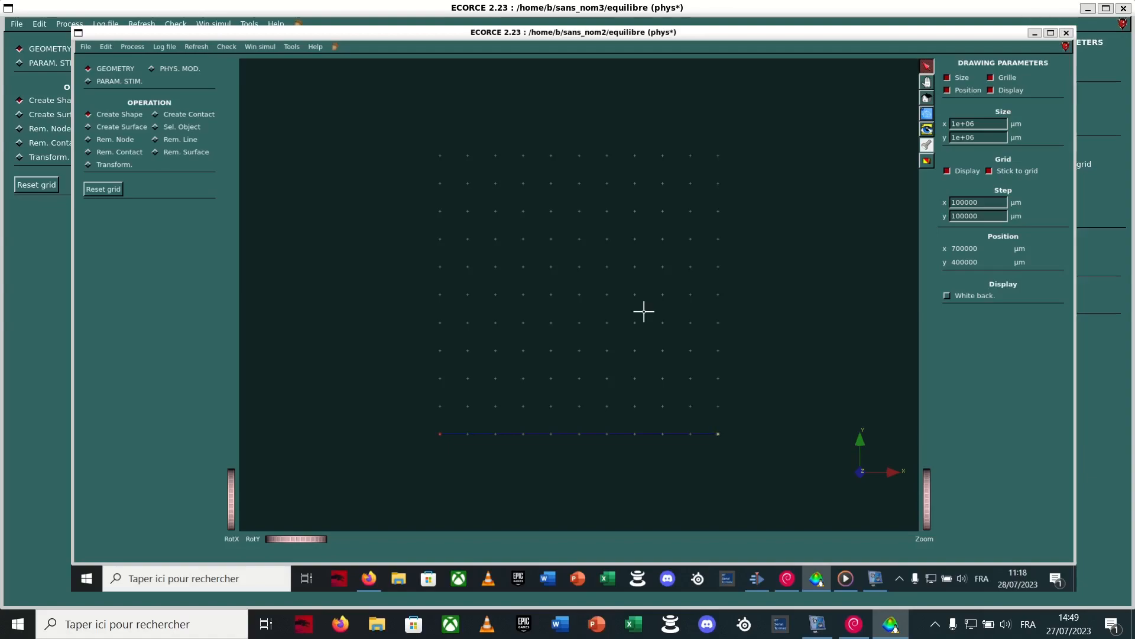
click(112, 50)
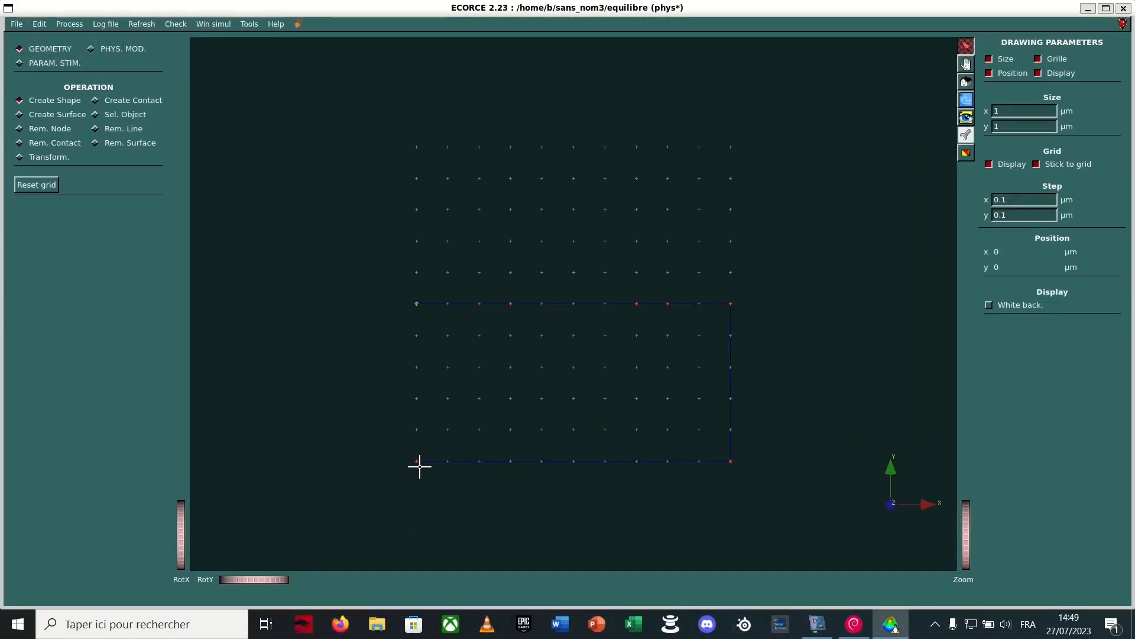
click(420, 467)
drag(514, 304, 512, 273)
- Create contacts on the two outer segments of the main rectangle's upper edge, the small block's upper edge and the rectangle's bottom edge
click(144, 104)
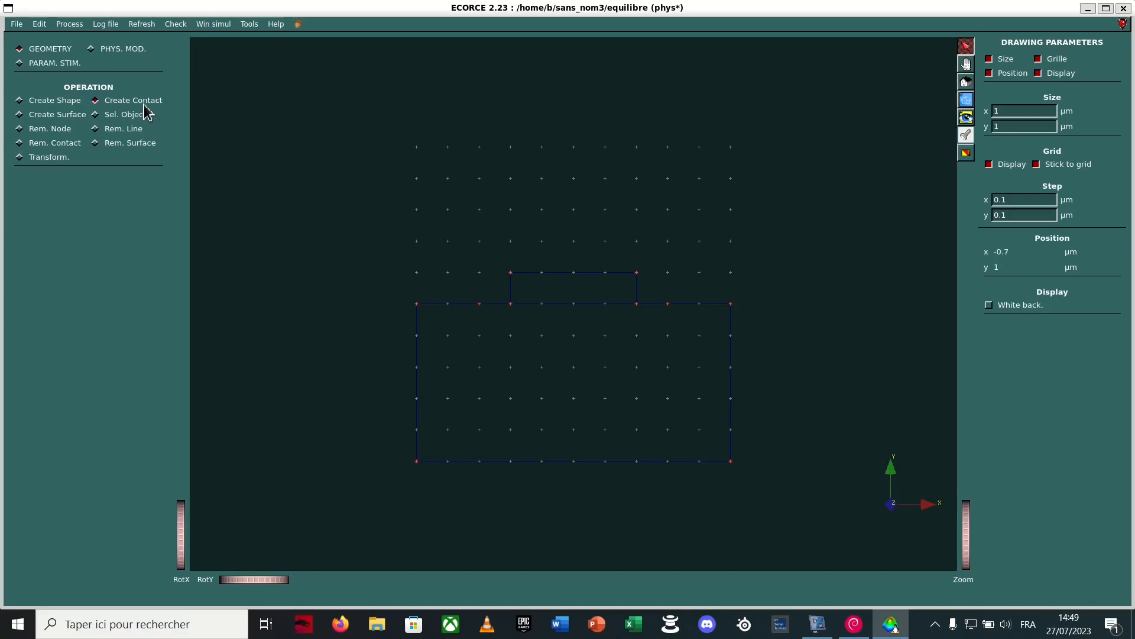
click(456, 304)
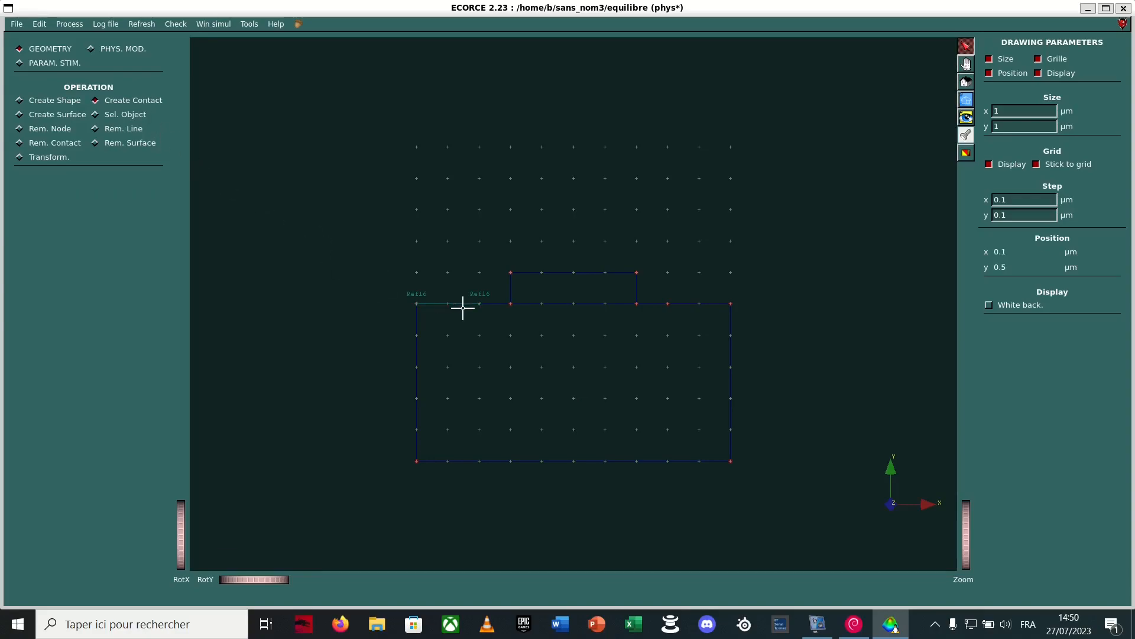
click(575, 273)
click(699, 307)
click(615, 463)
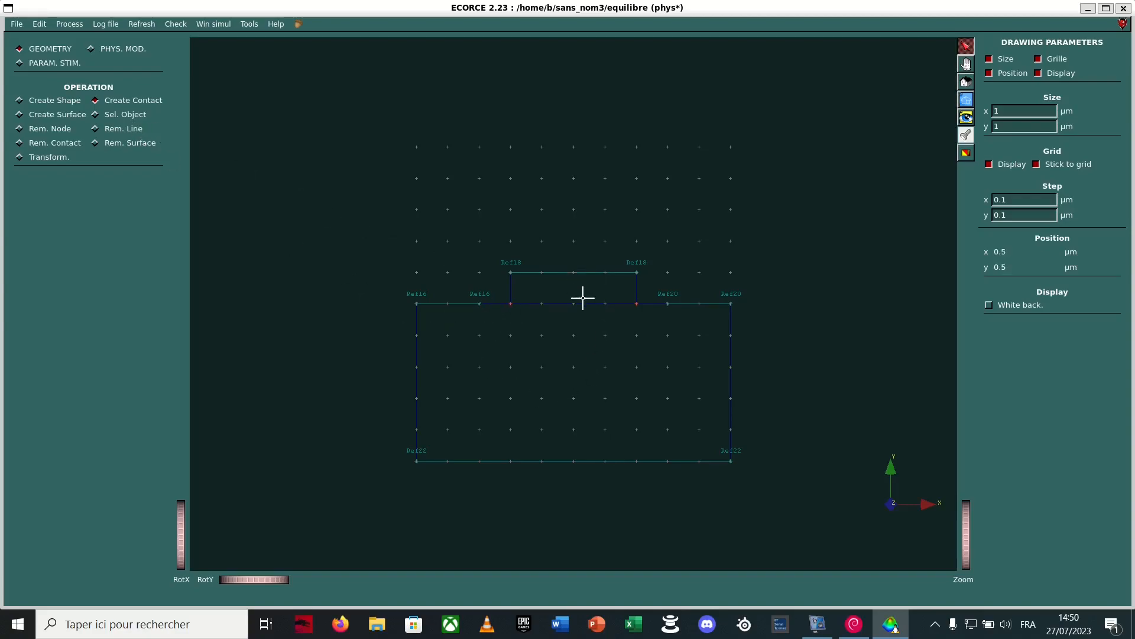
- Create surfaces inside the main rectangle and the small block above it
click(71, 119)
click(604, 369)
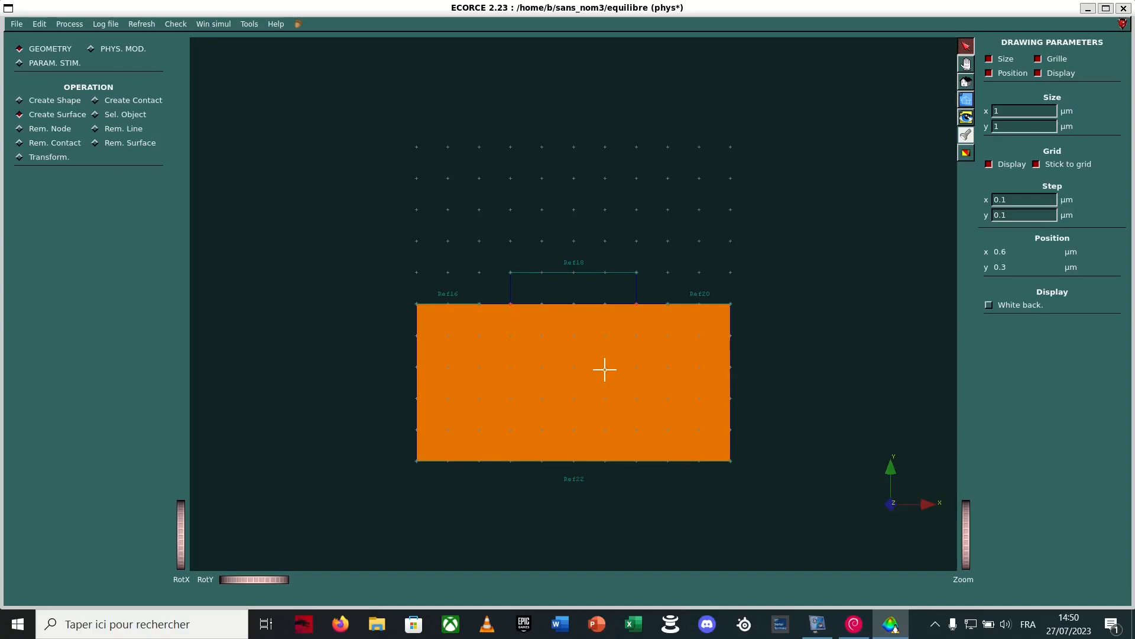
click(578, 287)
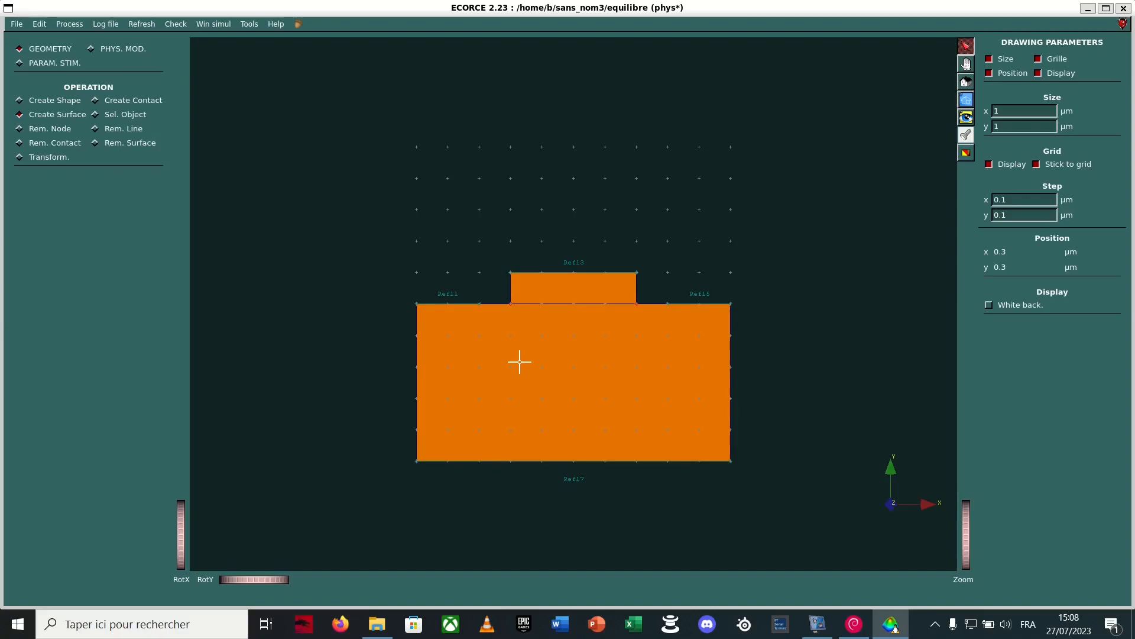
- Enable the n and p equations in the physical model
click(135, 50)
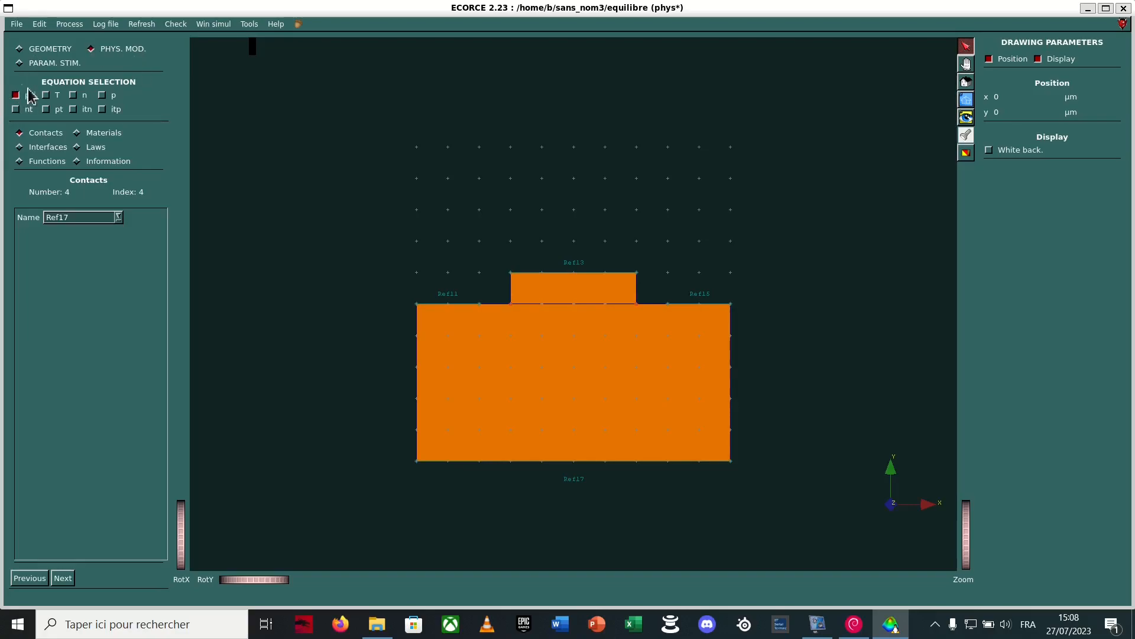
click(73, 97)
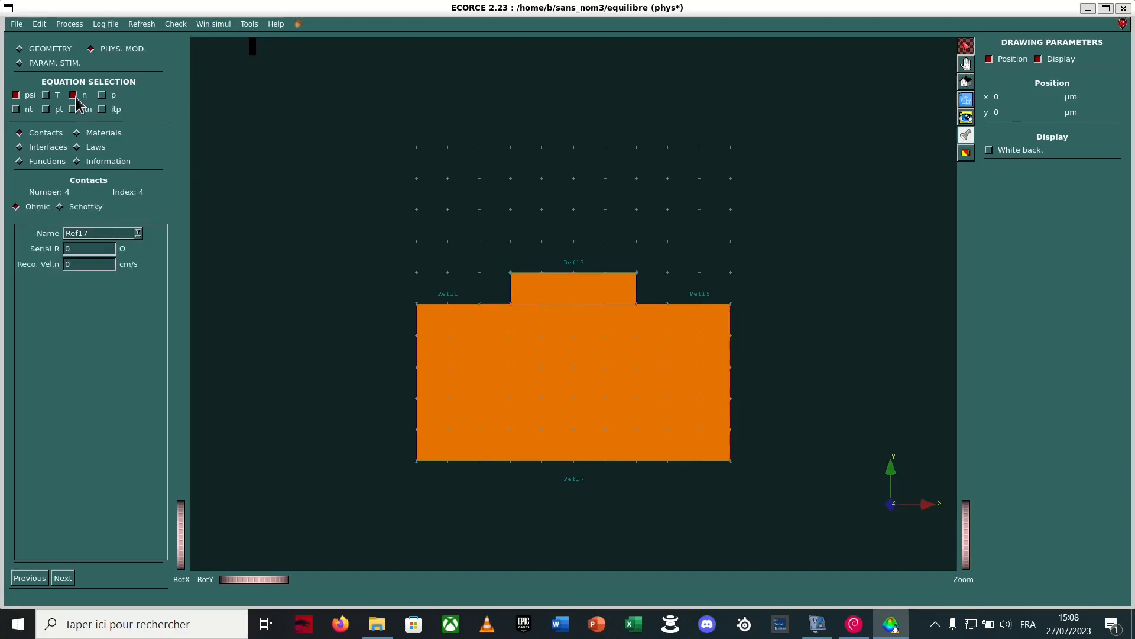
click(111, 98)
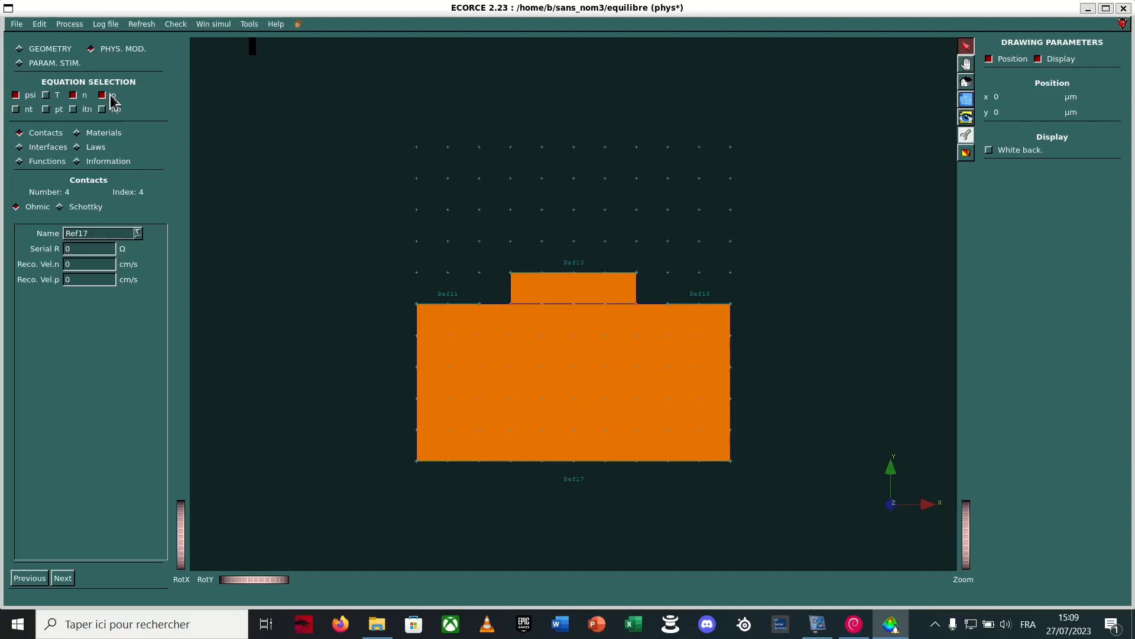
- Name the upper-left contact Drain, the block's contact Gate, the upper-right contact Source and the bottom contact Substrate
click(448, 303)
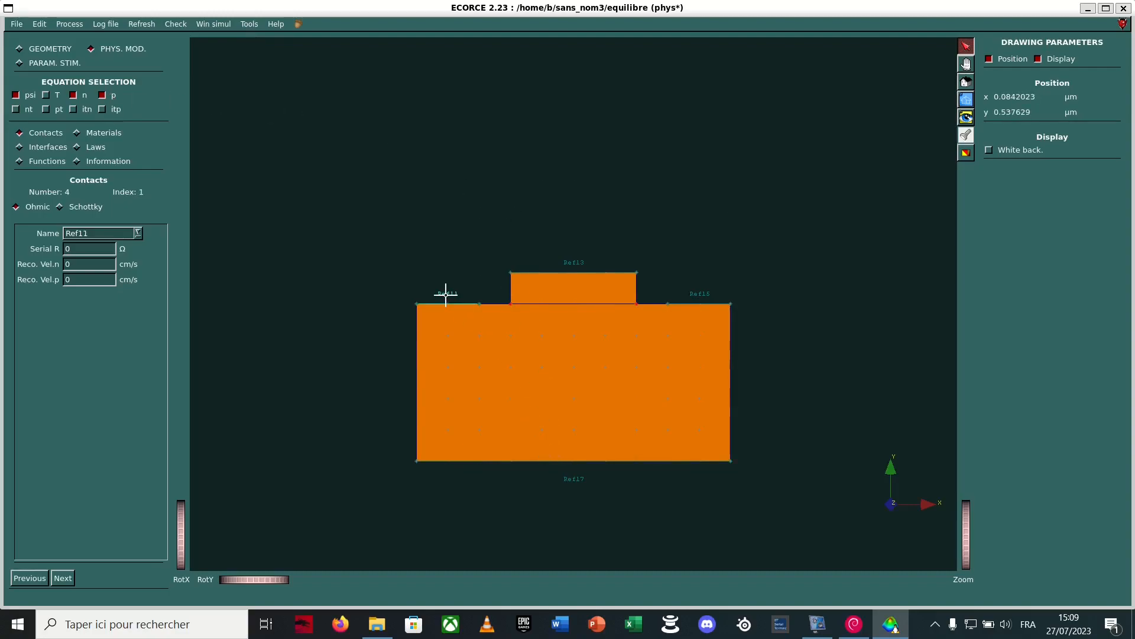
click(138, 233)
click(89, 305)
click(565, 273)
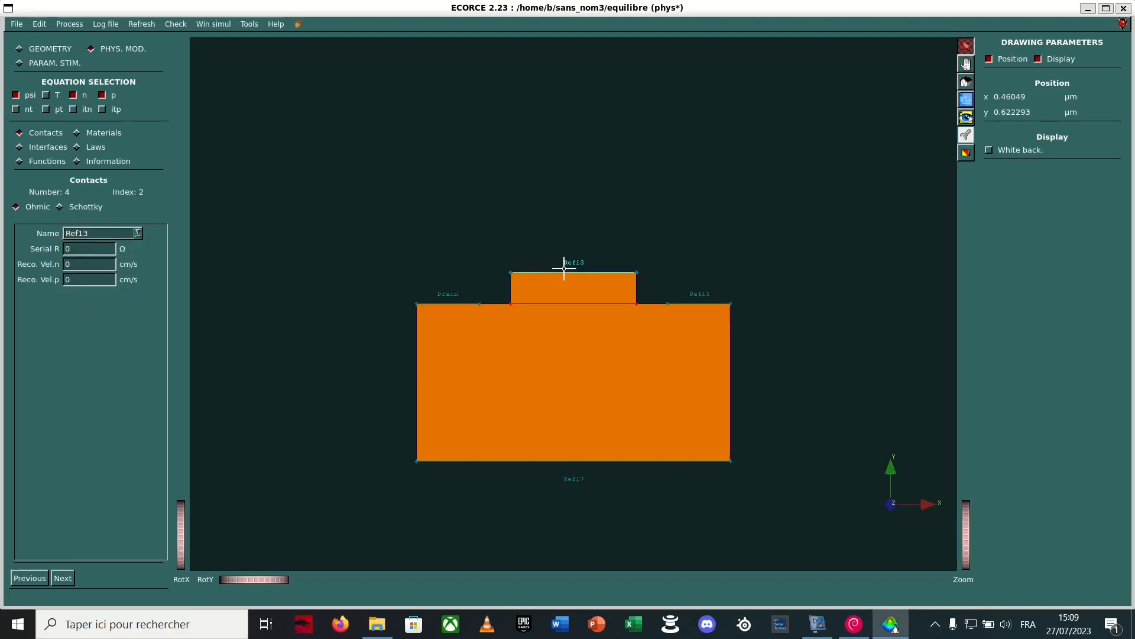
click(138, 233)
click(95, 296)
click(697, 302)
click(138, 233)
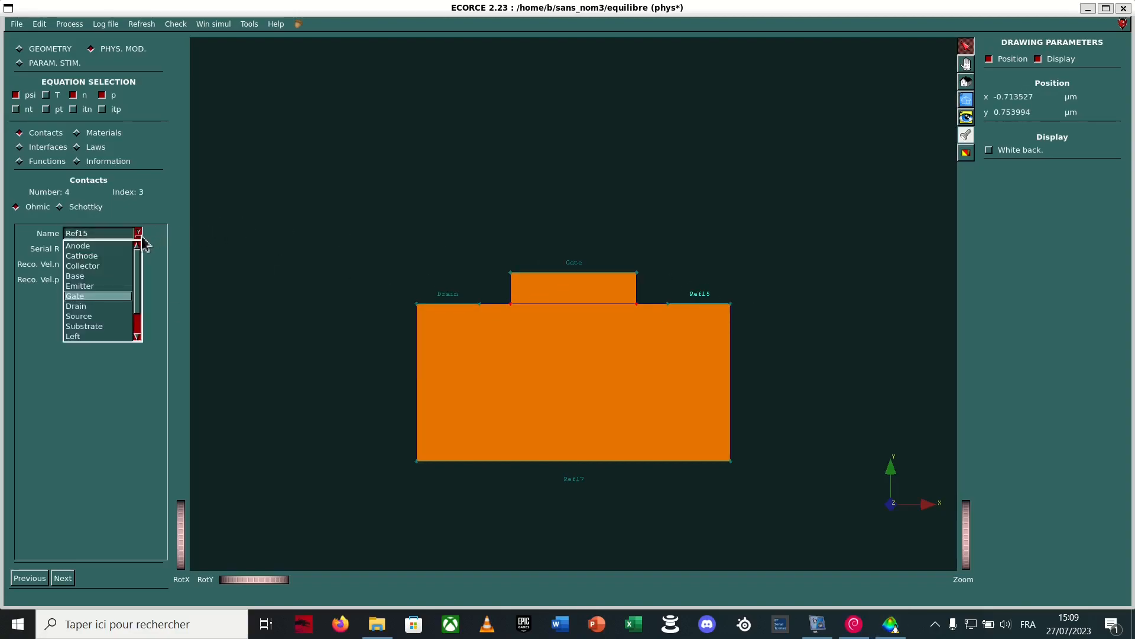
click(86, 322)
click(578, 482)
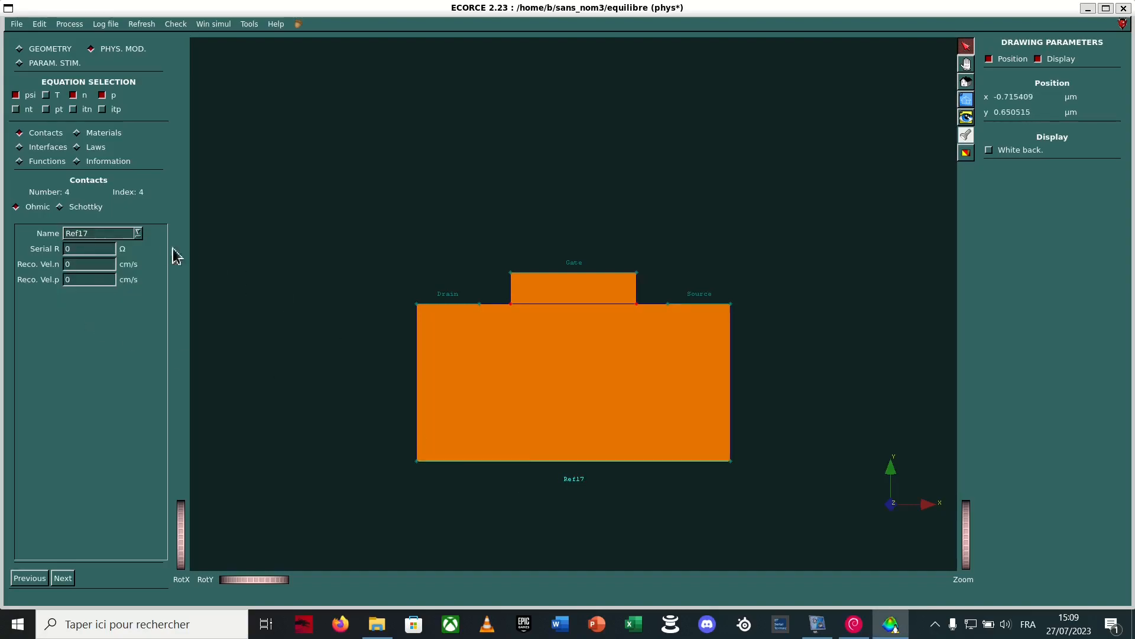
click(138, 233)
click(101, 327)
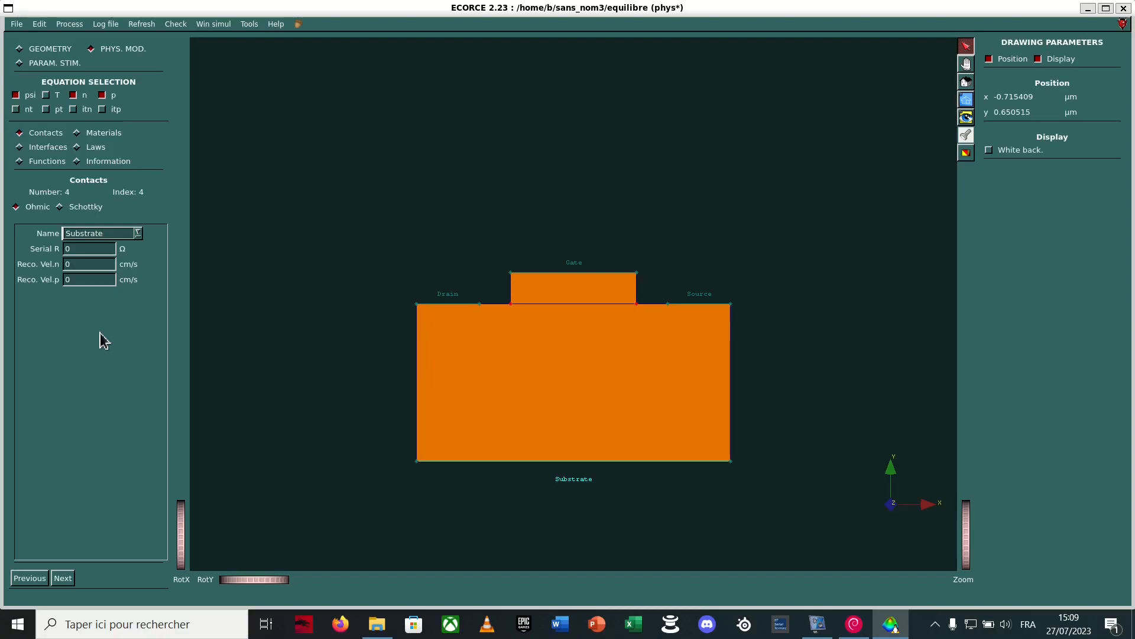
- Assign the SiO2 material to the small block under the gate
click(104, 133)
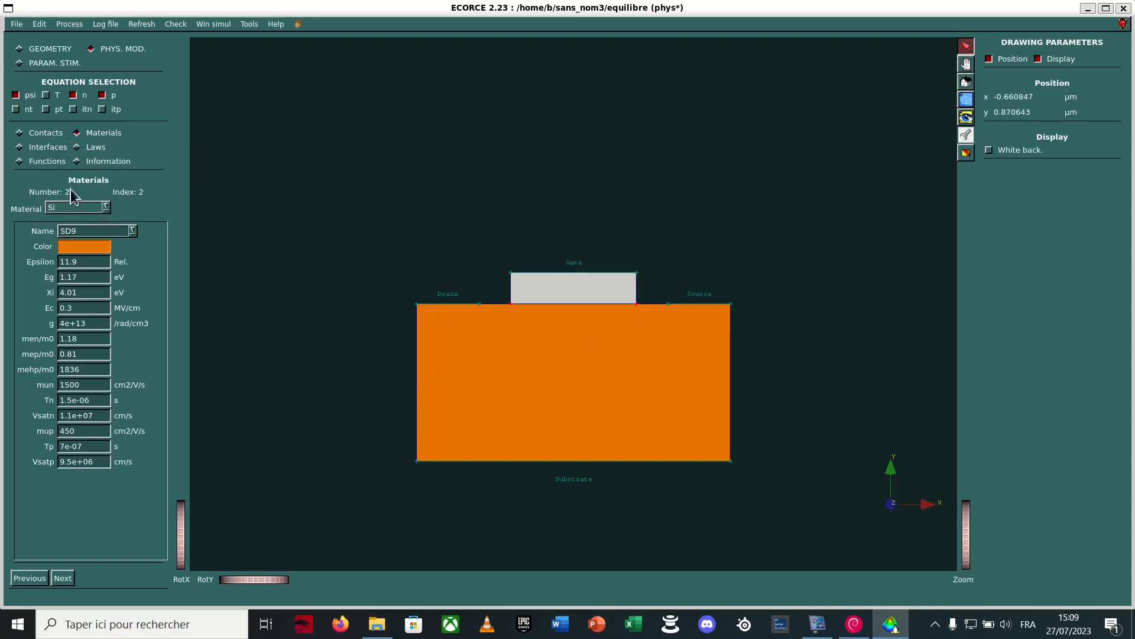
click(105, 207)
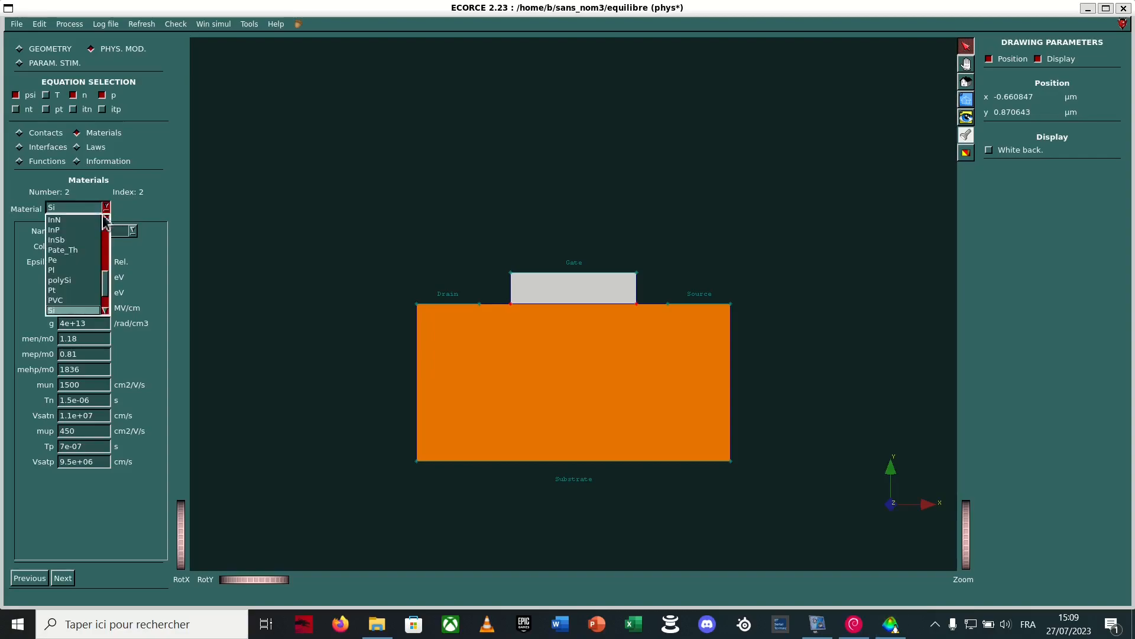
click(71, 310)
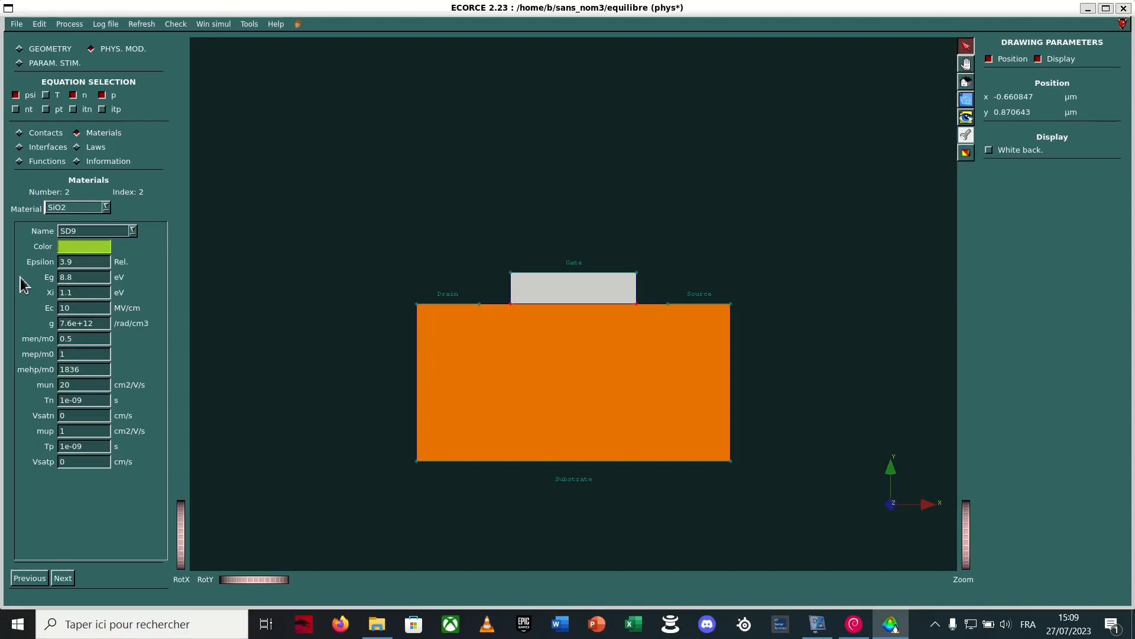
- Name the main rectangle's material region Silicon and the small block's region Insulator
click(566, 391)
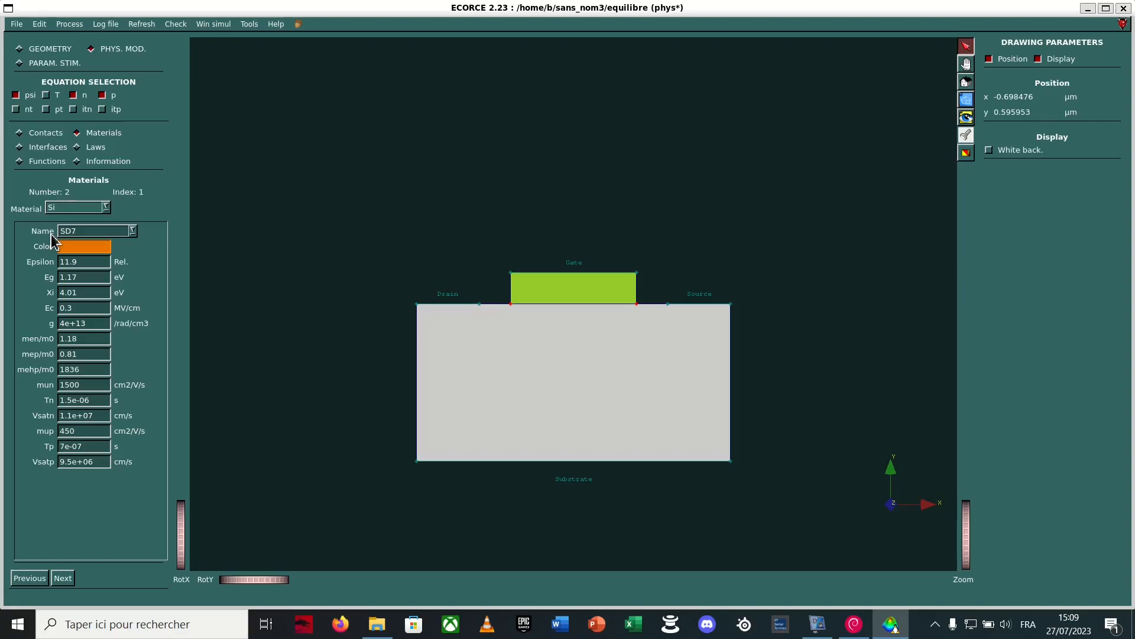
click(134, 230)
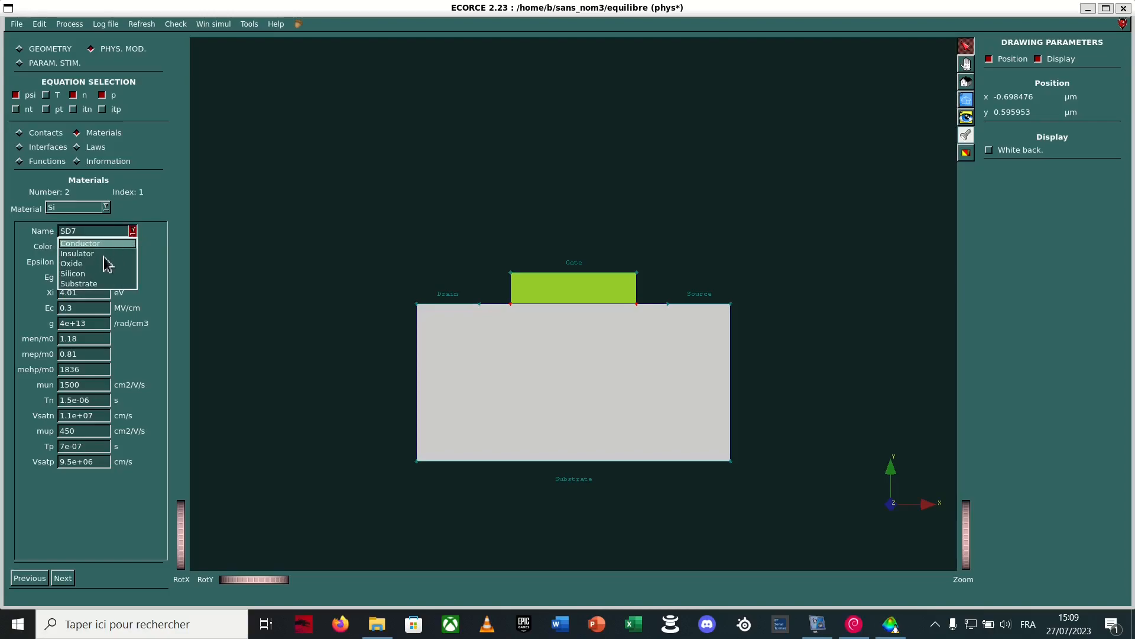
click(71, 274)
click(557, 299)
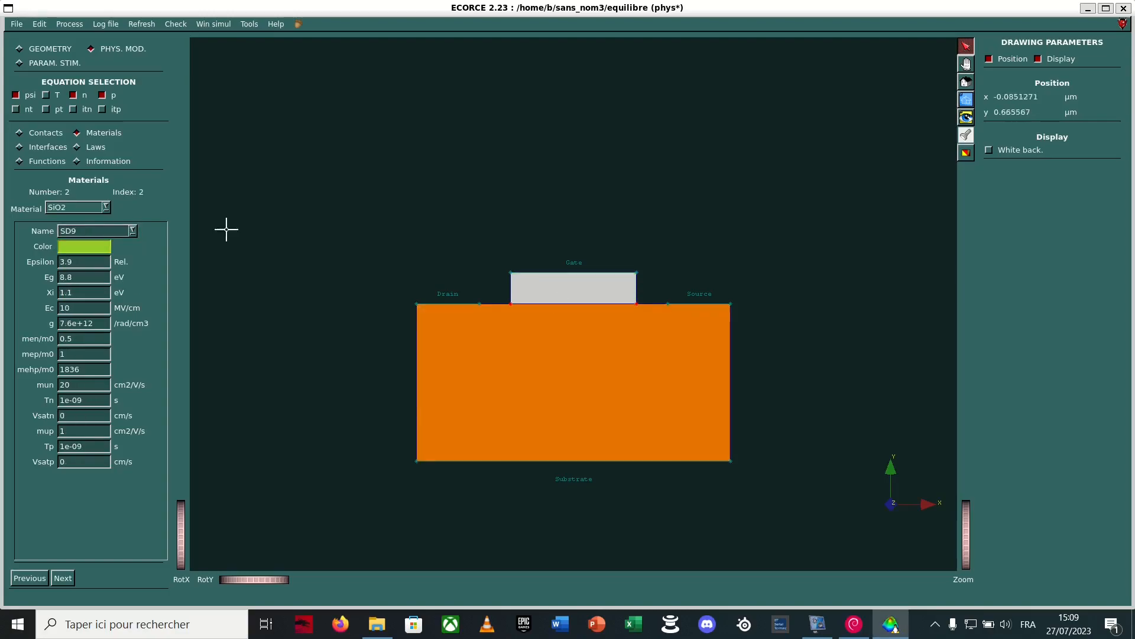
click(133, 233)
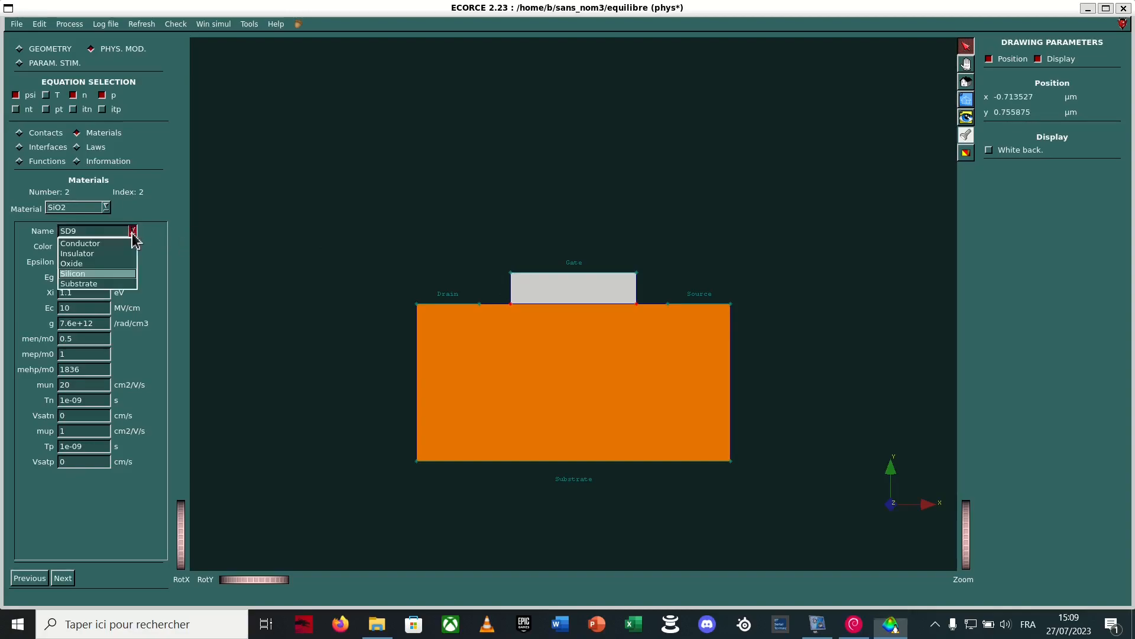
click(86, 254)
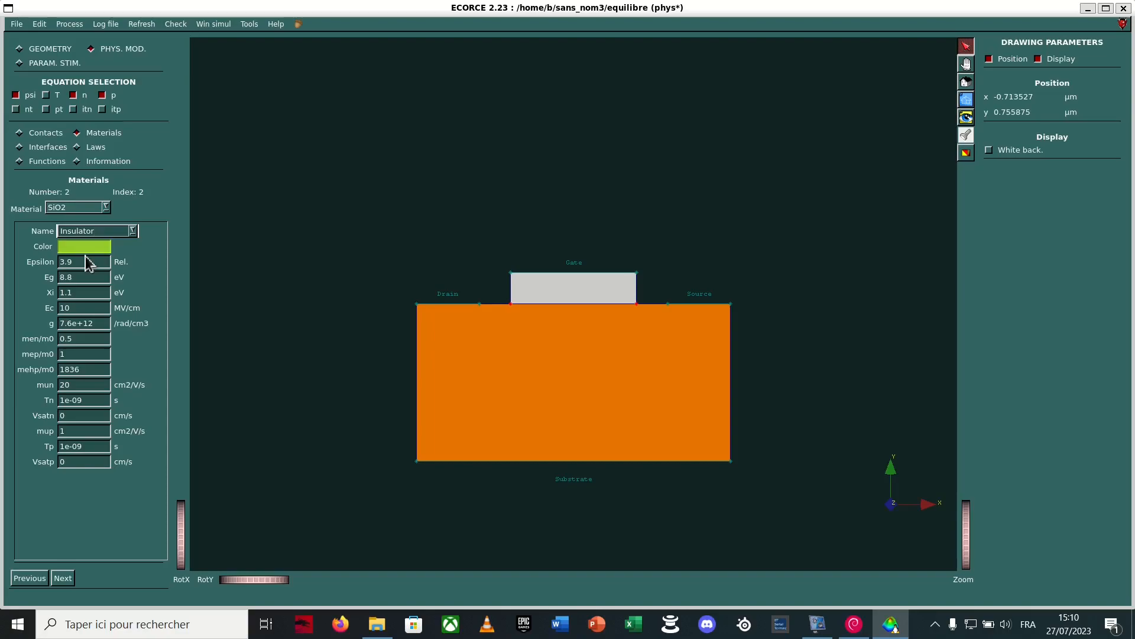
- Add an acceptor doping function with a value of 1e+16 /cm3
click(21, 161)
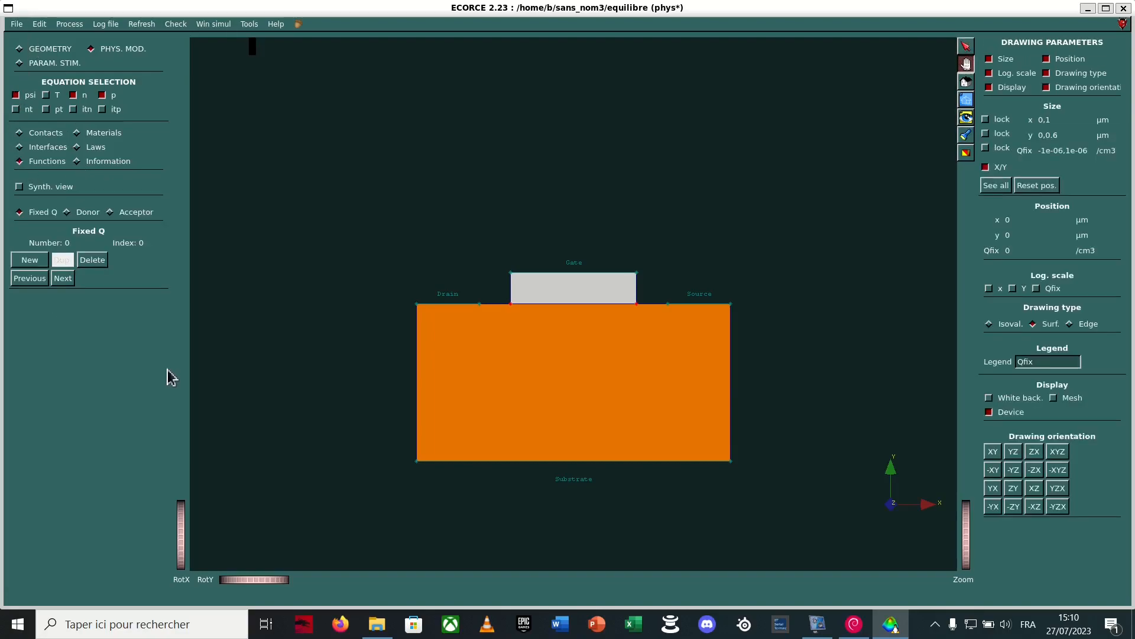
click(137, 217)
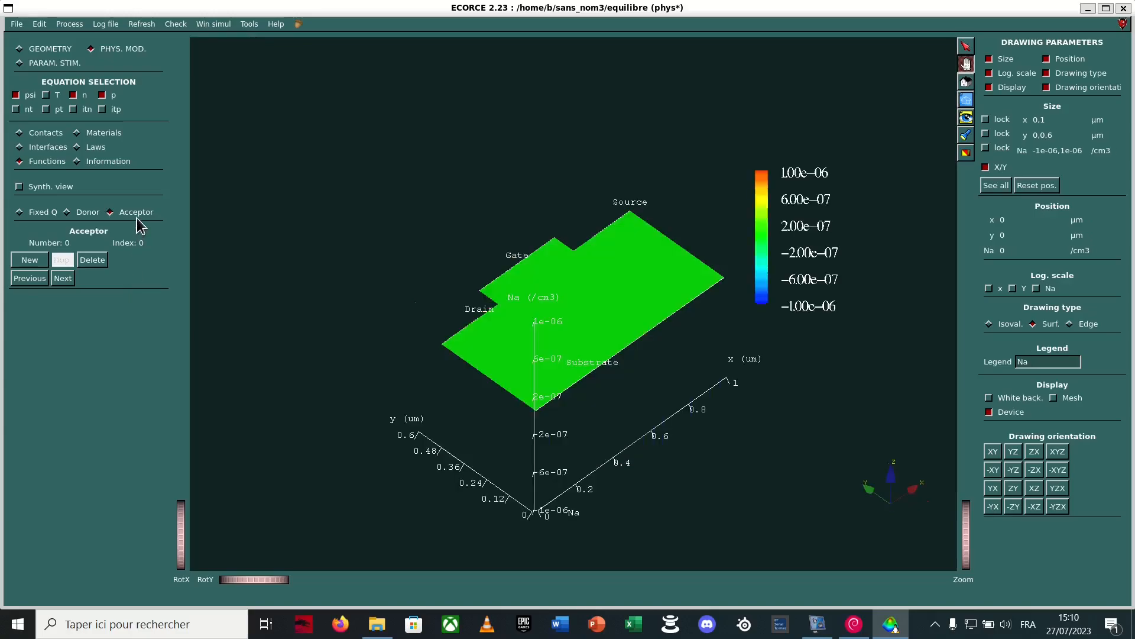
click(30, 264)
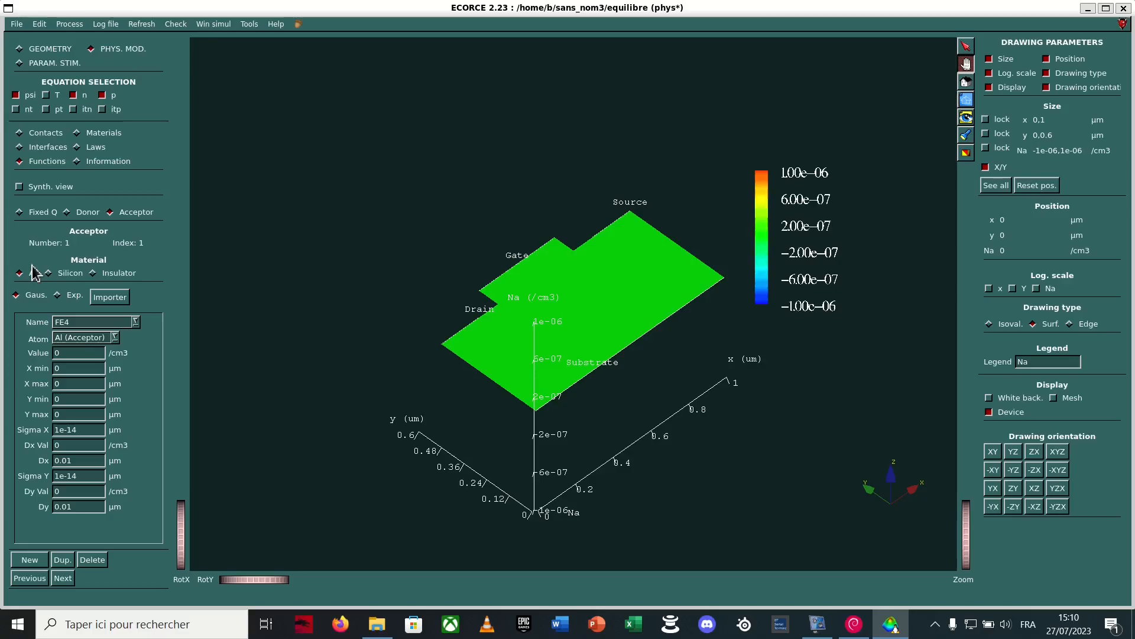
double_click(83, 353)
text(1e1-16)
- Set the acceptor doping's X max to 1 µm and Y max to 0.5 µm, and bind it to Silicon
key(Tab)
key(Tab)
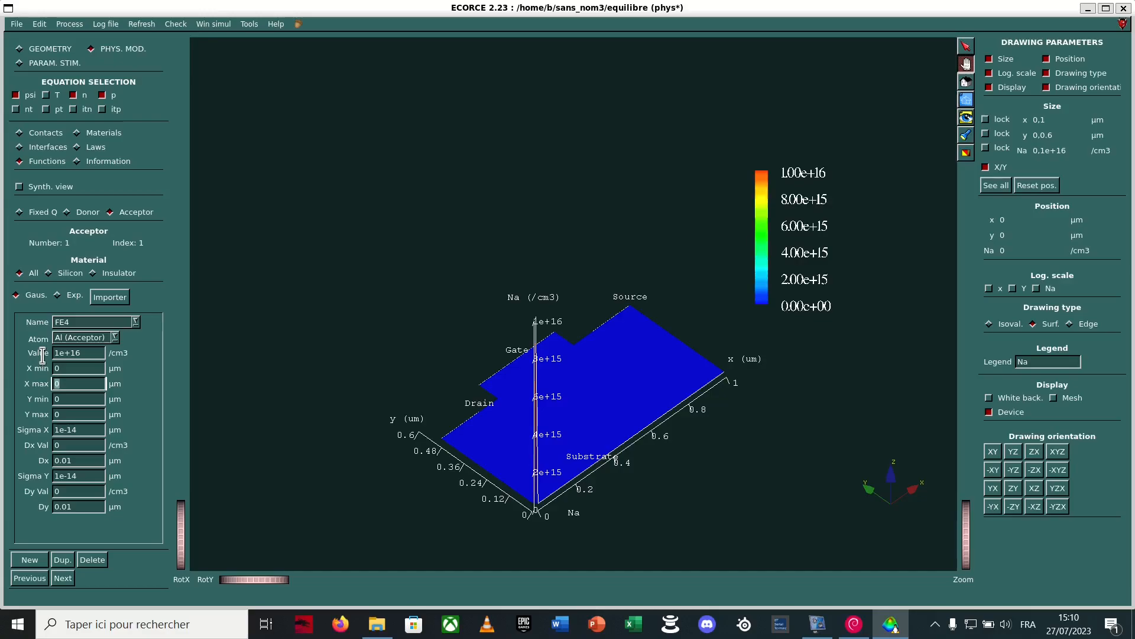
text(1)
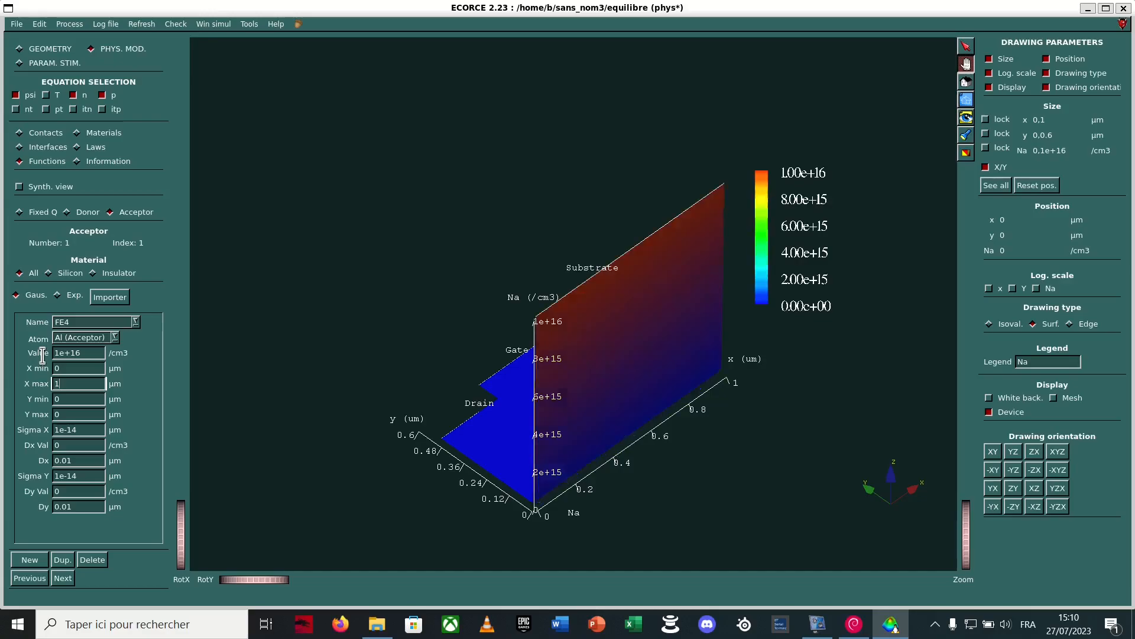
key(Tab)
key(Tab)
text(.5)
key(Return)
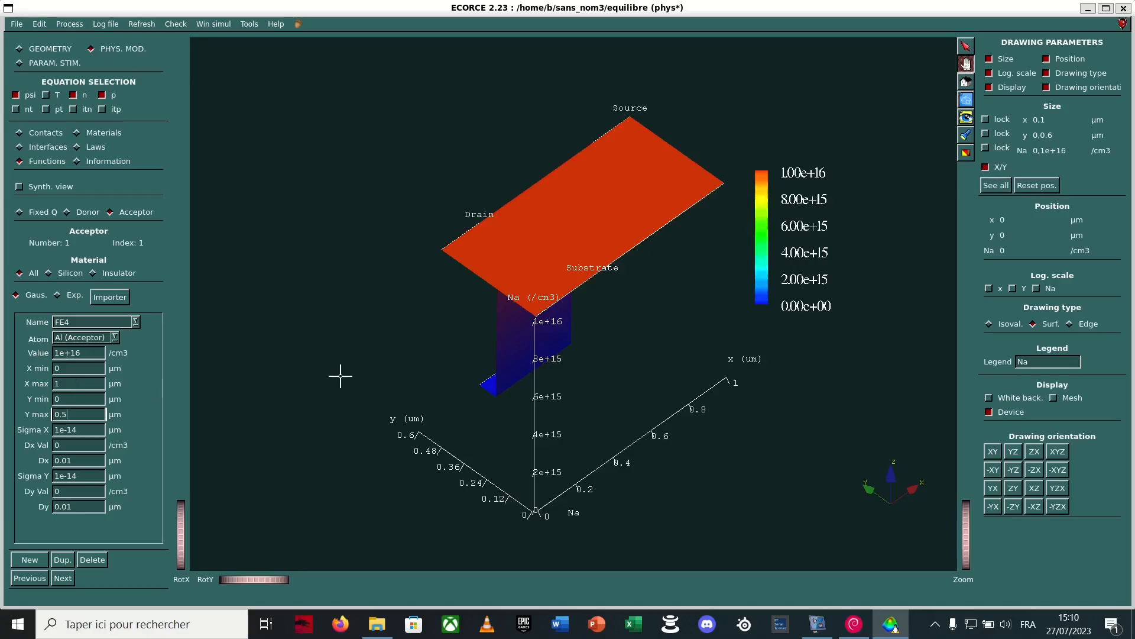
drag(340, 375, 902, 466)
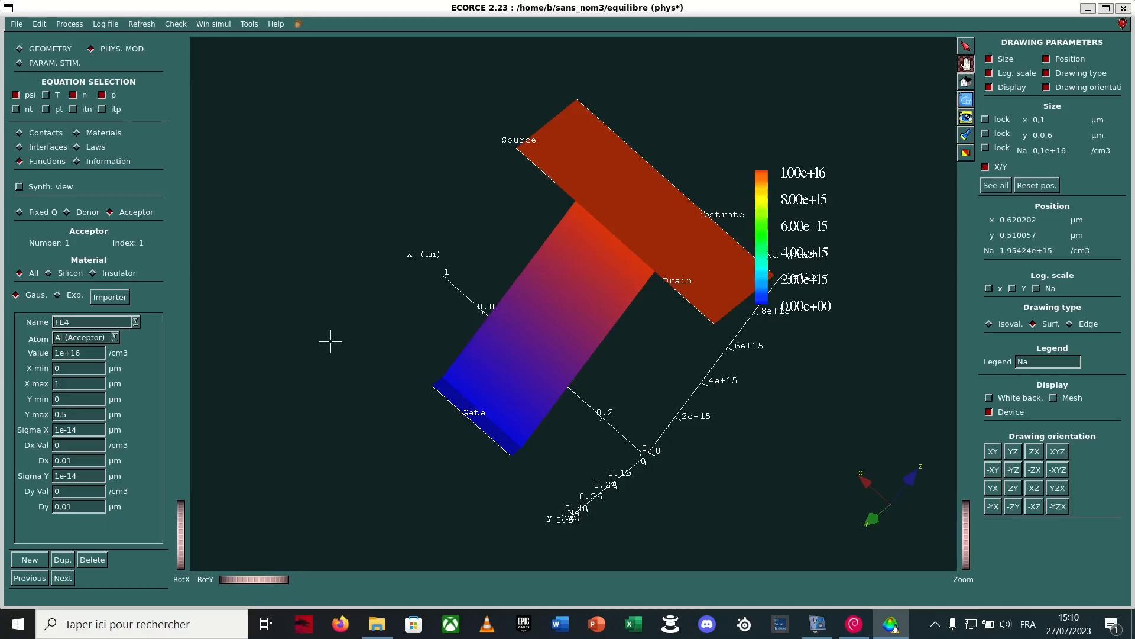
click(69, 275)
- Add a donor doping function with a value of 1e+18 /cm3
click(84, 214)
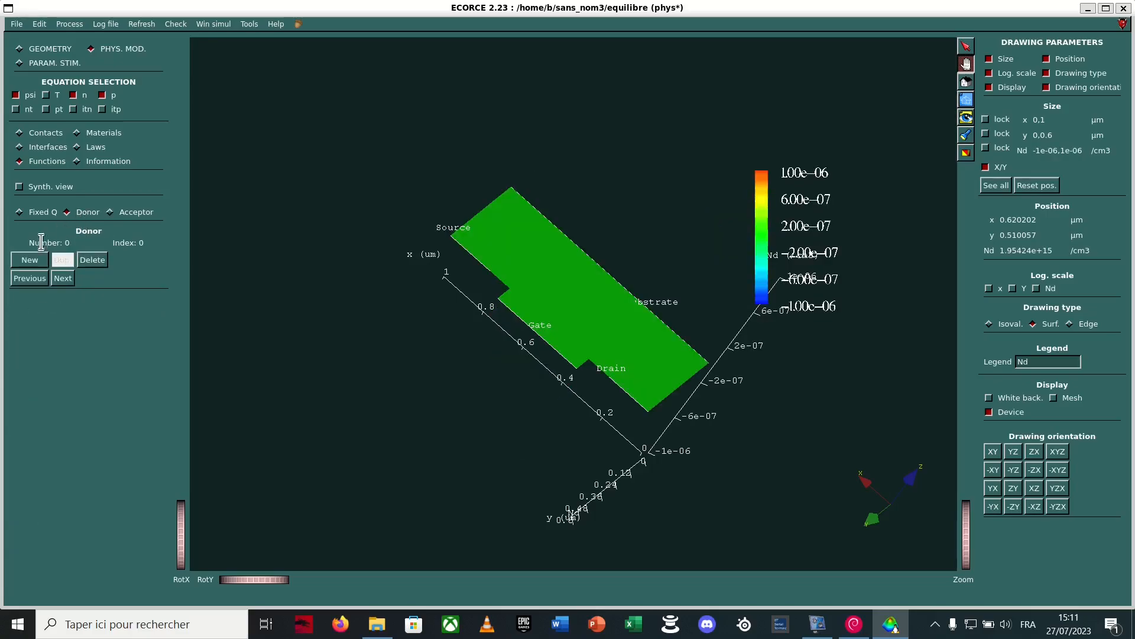
click(29, 261)
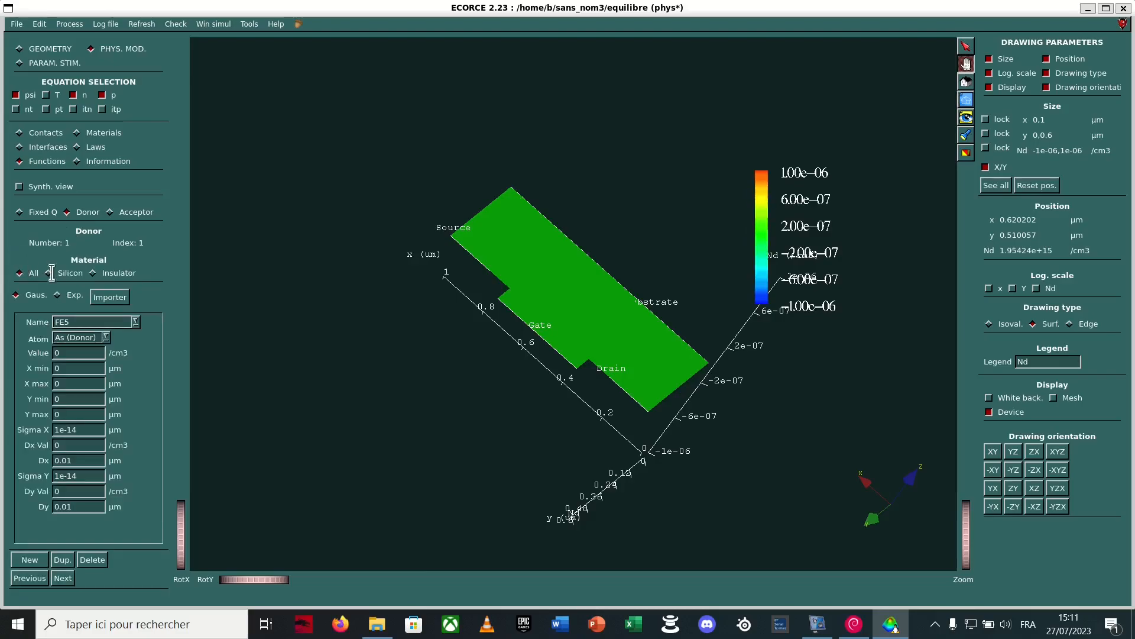
drag(78, 357, 43, 357)
text(1e+18)
key(Tab)
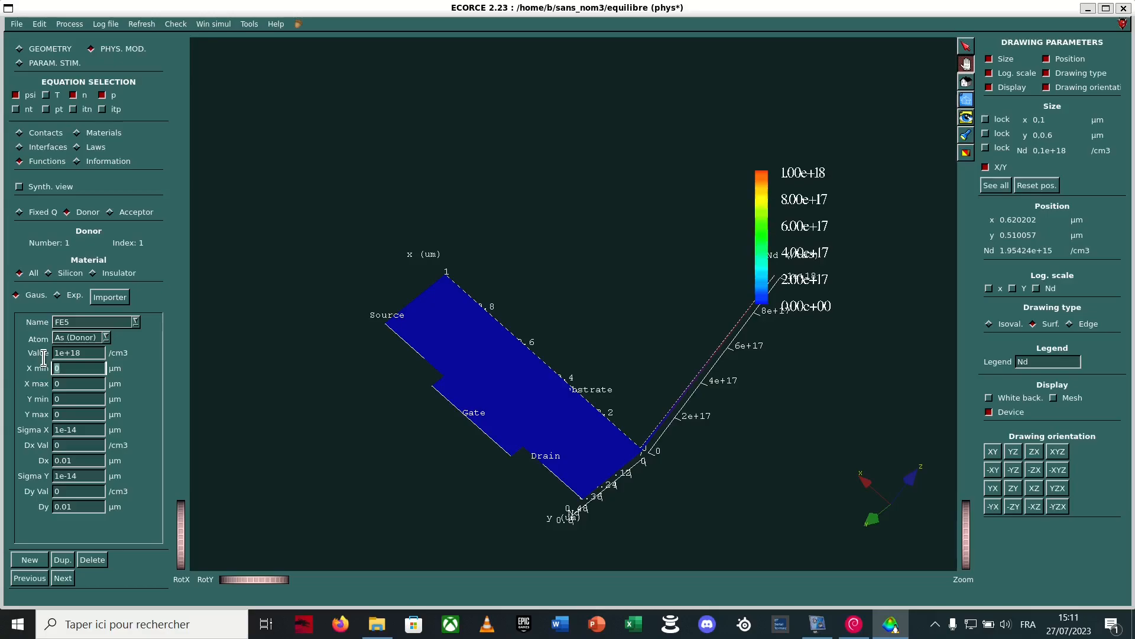
- Limit the drain donor doping to X max 0.3 µm and Y from 0.4 to 0.5 µm, and bind it to Silicon
key(Tab)
text(.3)
key(Tab)
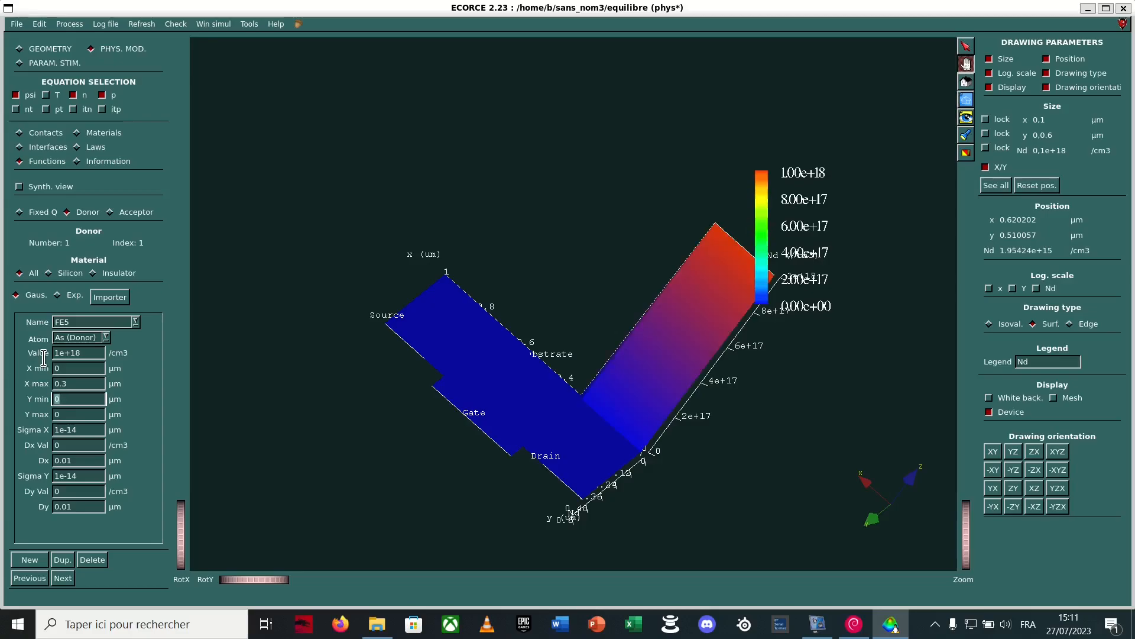
text(.4)
key(Return)
key(Tab)
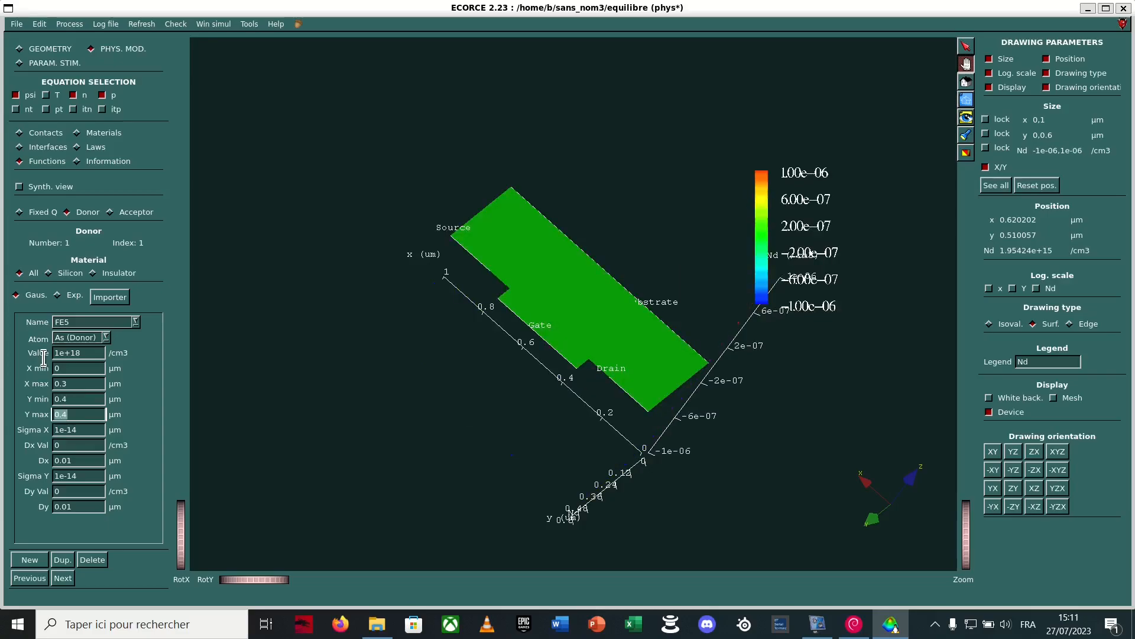
text(.5)
key(Return)
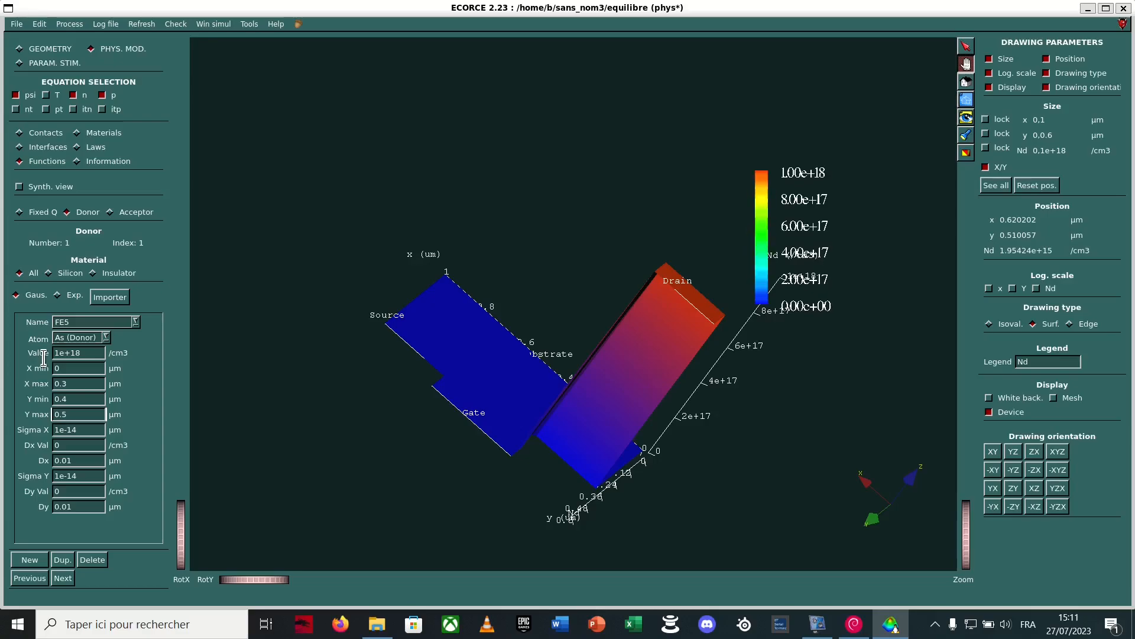
click(65, 275)
- Add a second donor doping function with a value of 1e+18 /cm3
click(41, 562)
click(79, 353)
text(1)
text(e+18)
- Place the second donor doping under the source, from X 0.7 to 1 µm and Y 0.4 to 0.5 µm
key(Tab)
text(0.7)
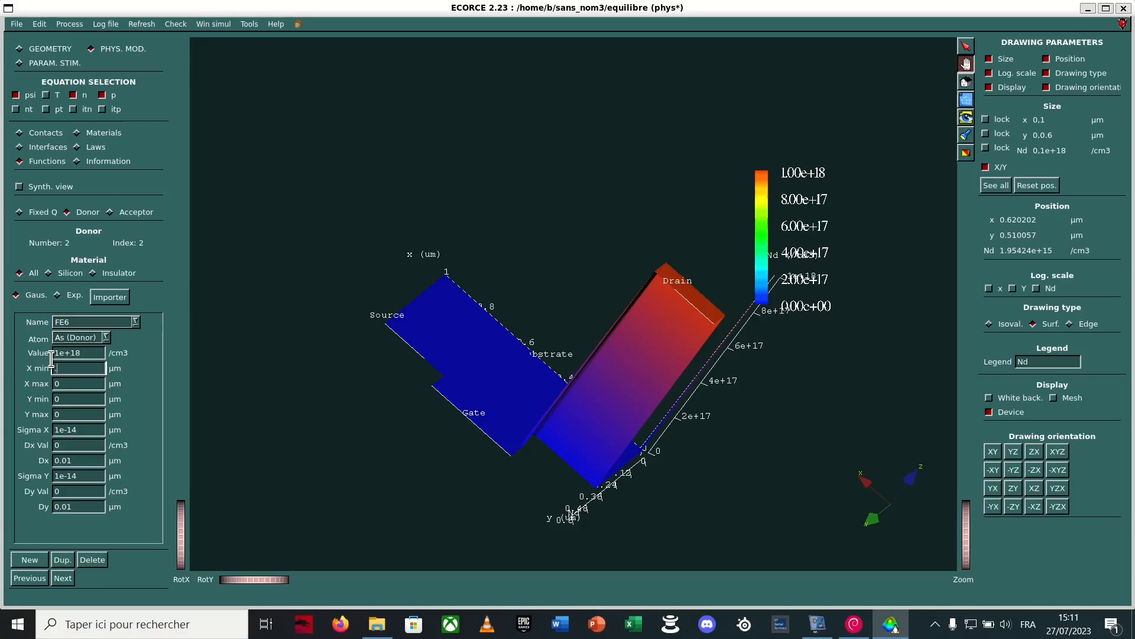
key(Tab)
text(1)
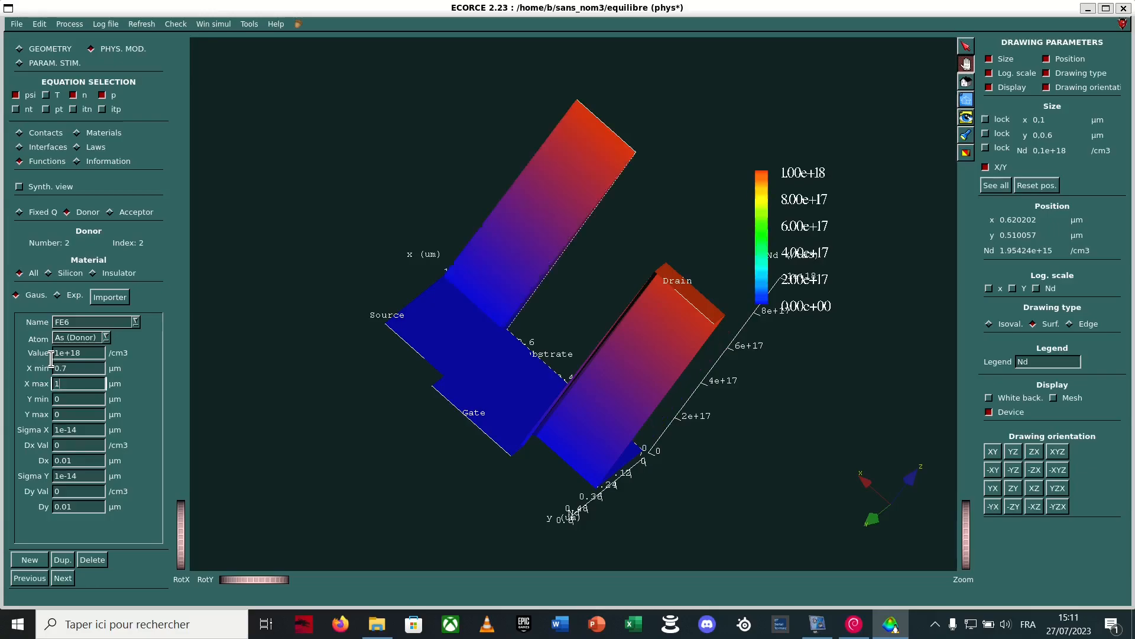
key(Tab)
text(.4)
key(Tab)
text(0.5)
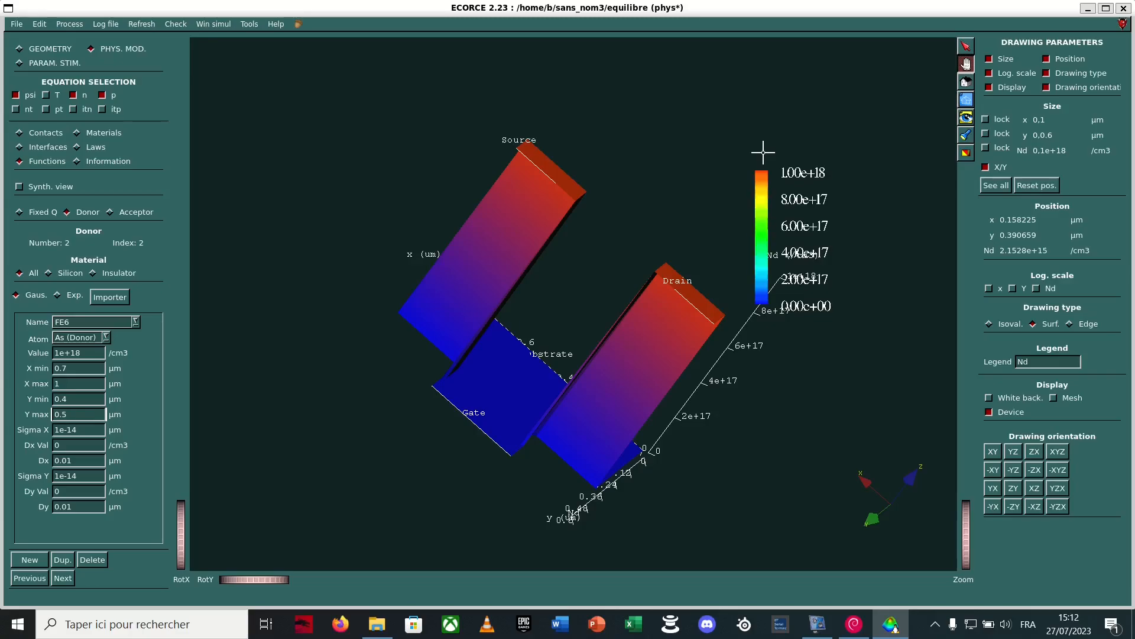
- Add a constant bias of 0.1 V on the Drain contact in the stimuli
click(47, 66)
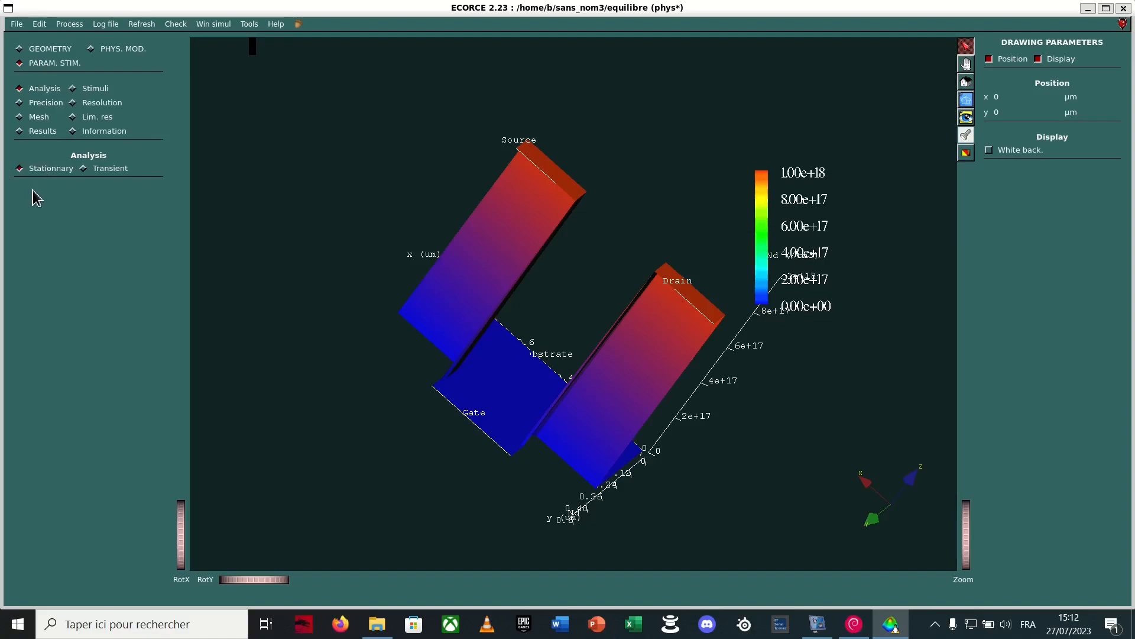
click(73, 89)
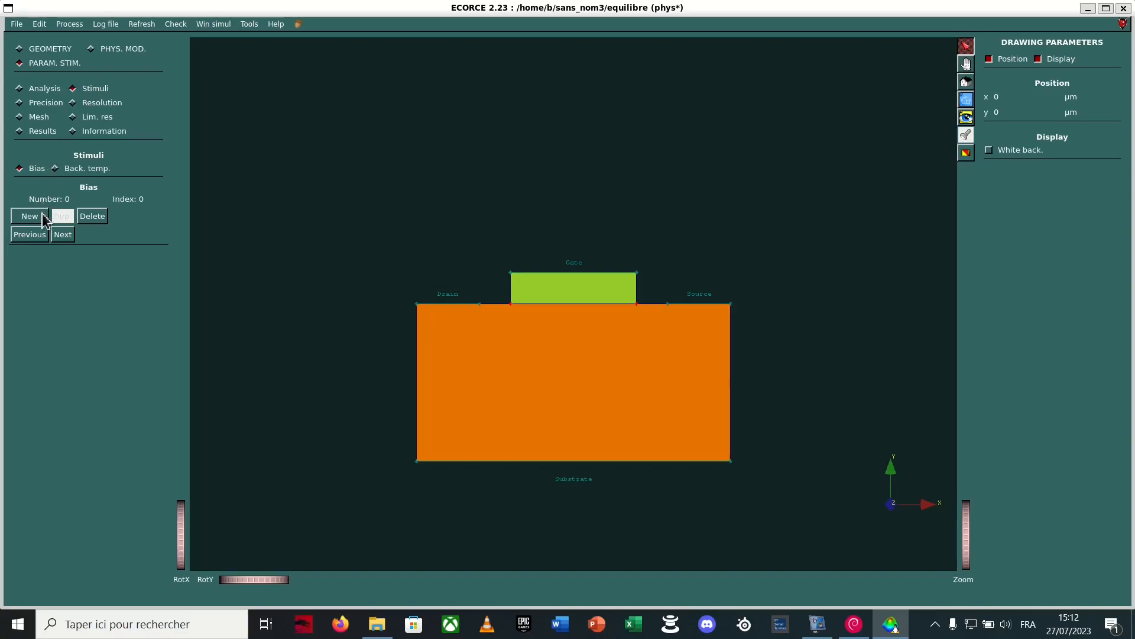
click(43, 217)
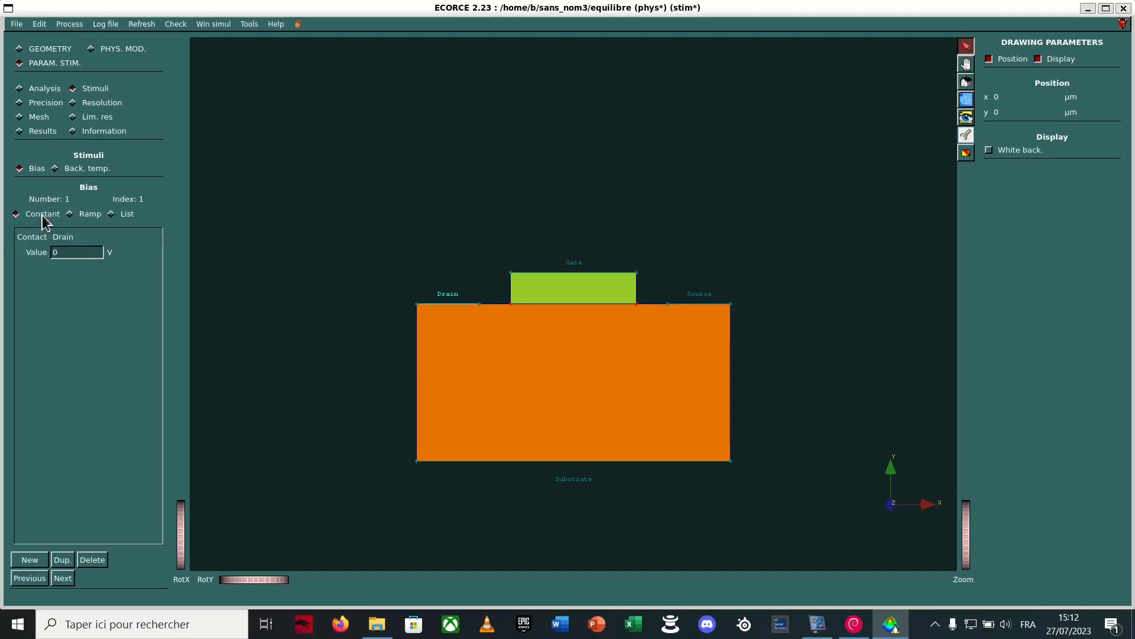
click(78, 252)
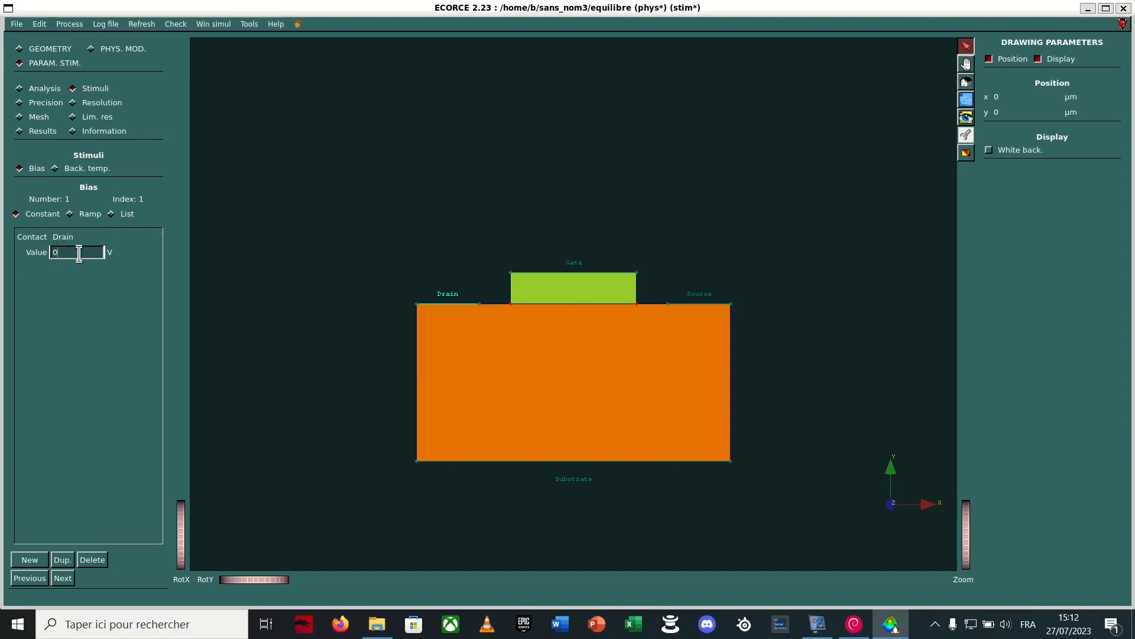
text(.1)
- Add a ramp bias with a final value of 5 V on the Gate and constant 0 V biases on the Source and Substrate
click(41, 560)
click(69, 213)
click(77, 267)
text(5)
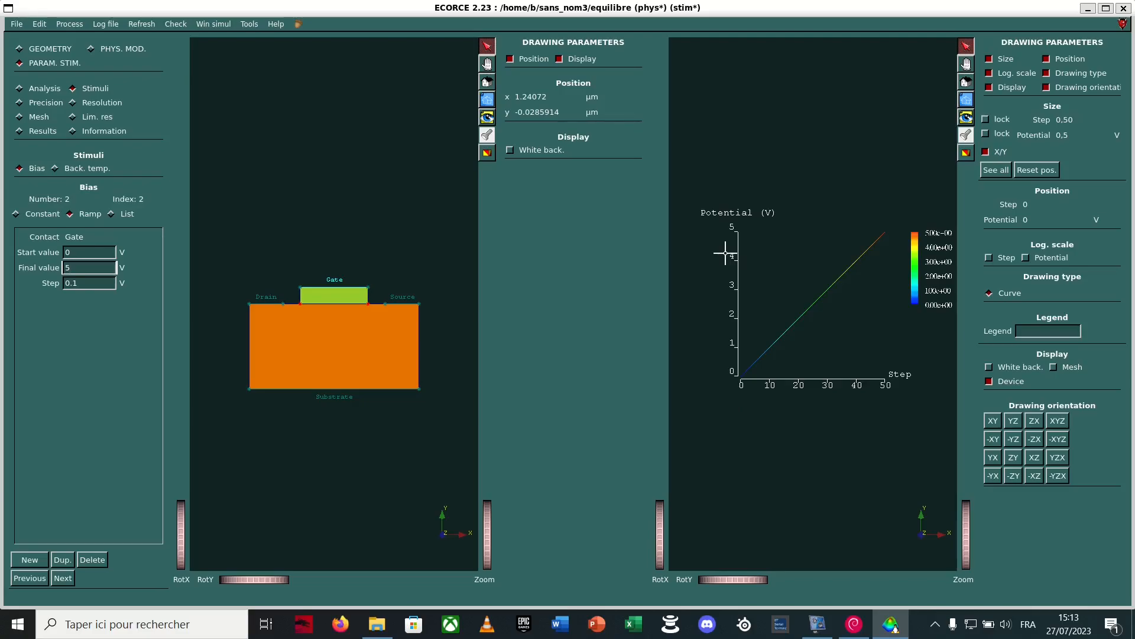
click(43, 565)
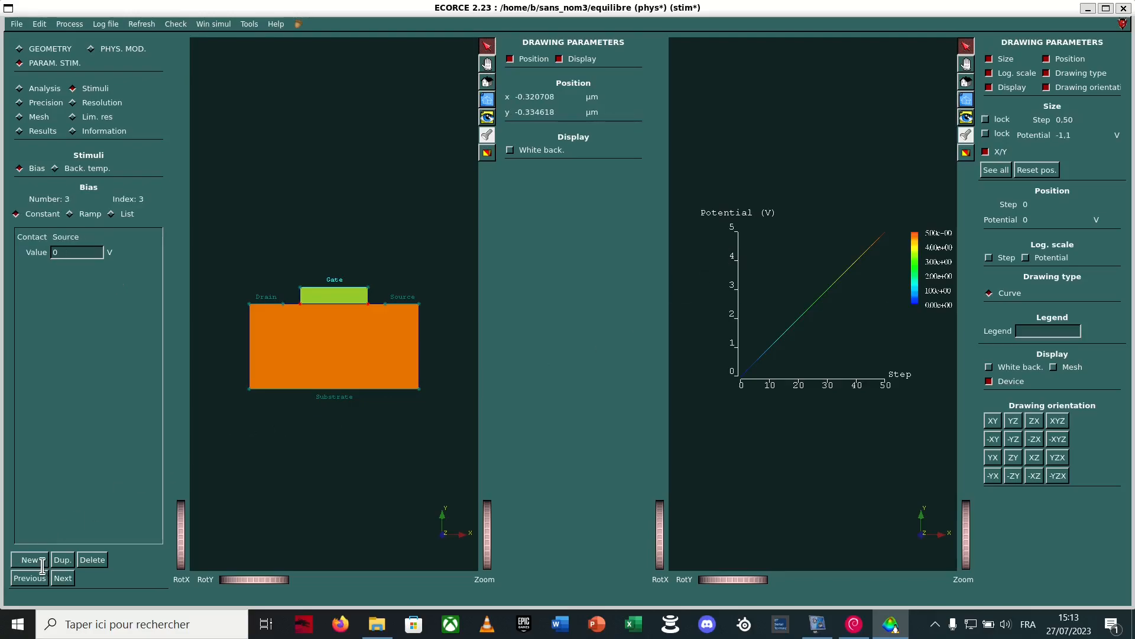
click(42, 565)
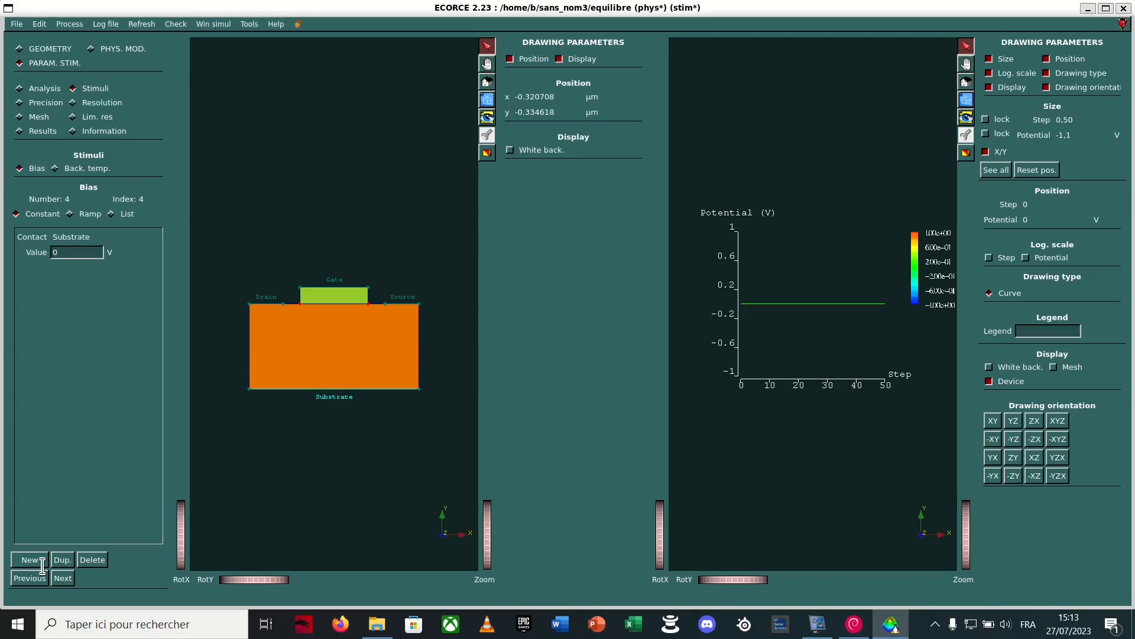
- Start the execution and save the device as nmos with the simulation Id=f(VGS)
click(70, 25)
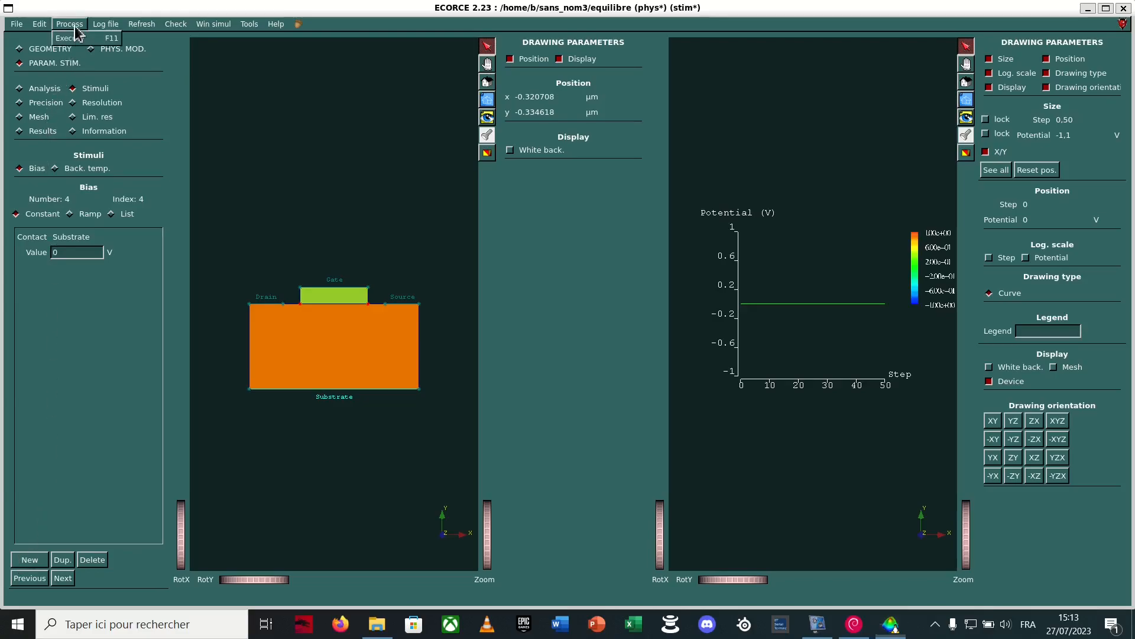
click(71, 39)
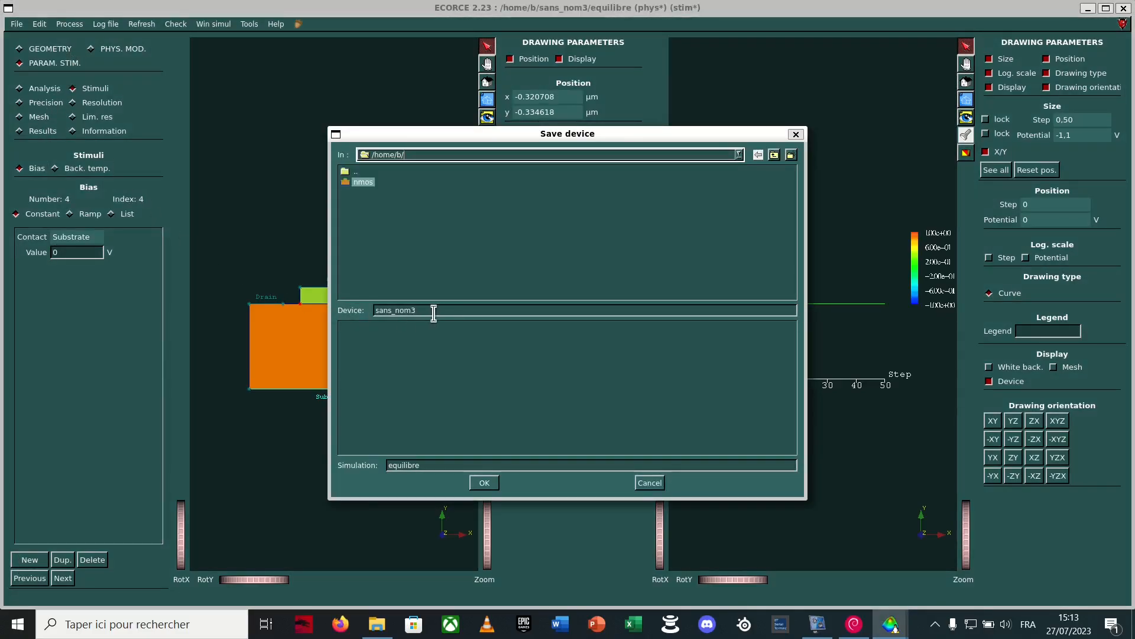
drag(427, 310, 371, 309)
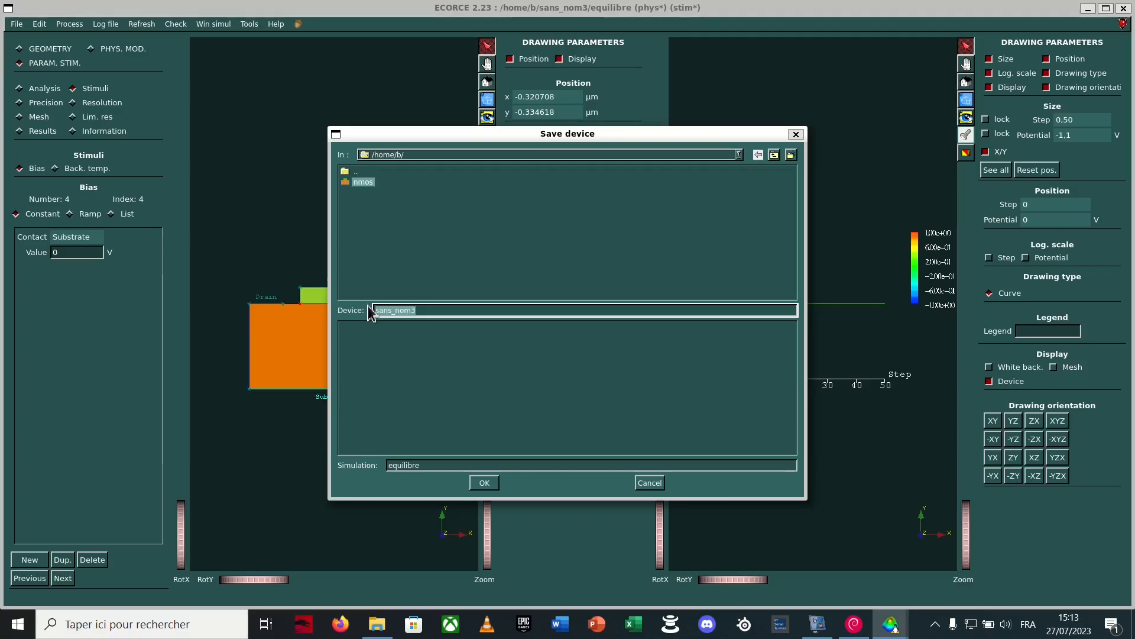
text(nmos)
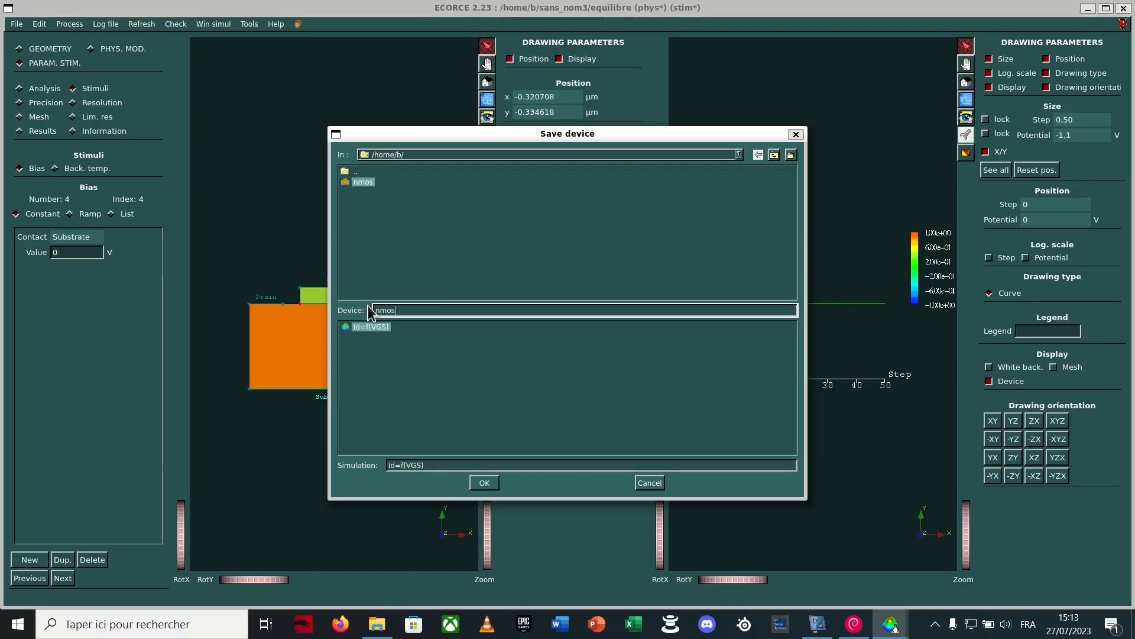
key(Tab)
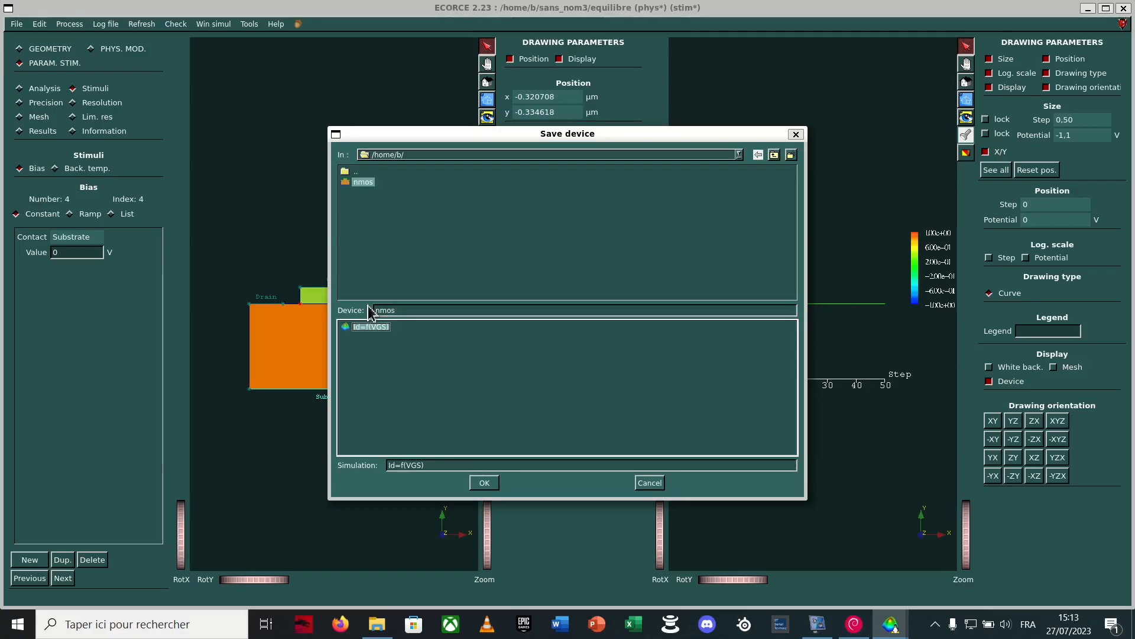
click(453, 470)
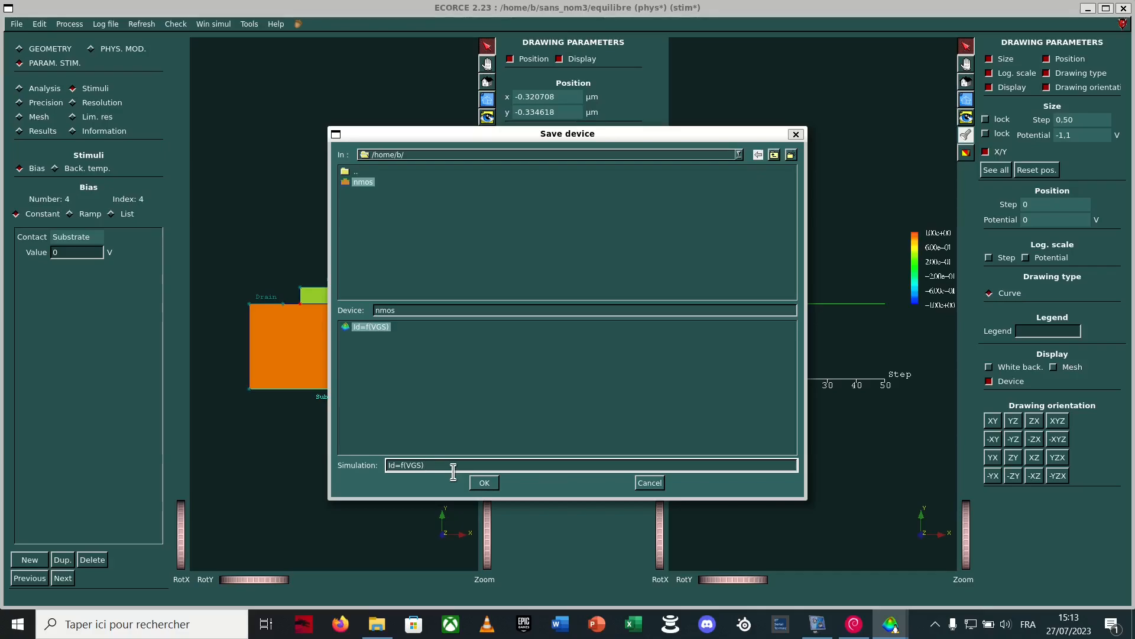
click(493, 483)
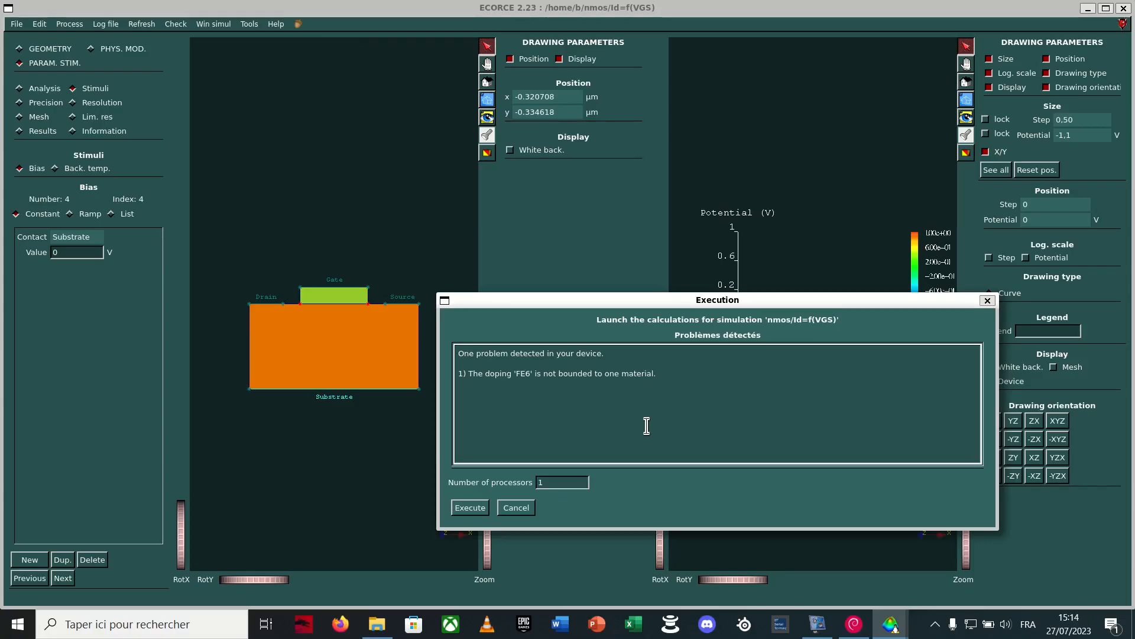
- Cancel the calculation launch and bind the source's donor doping to Silicon
click(516, 508)
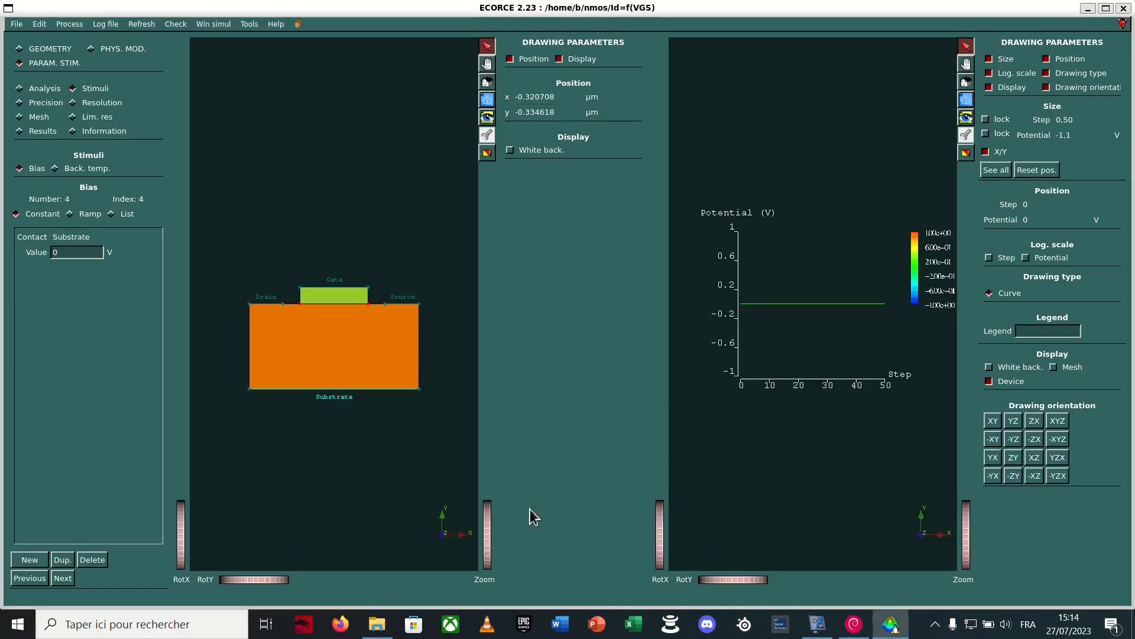
click(134, 52)
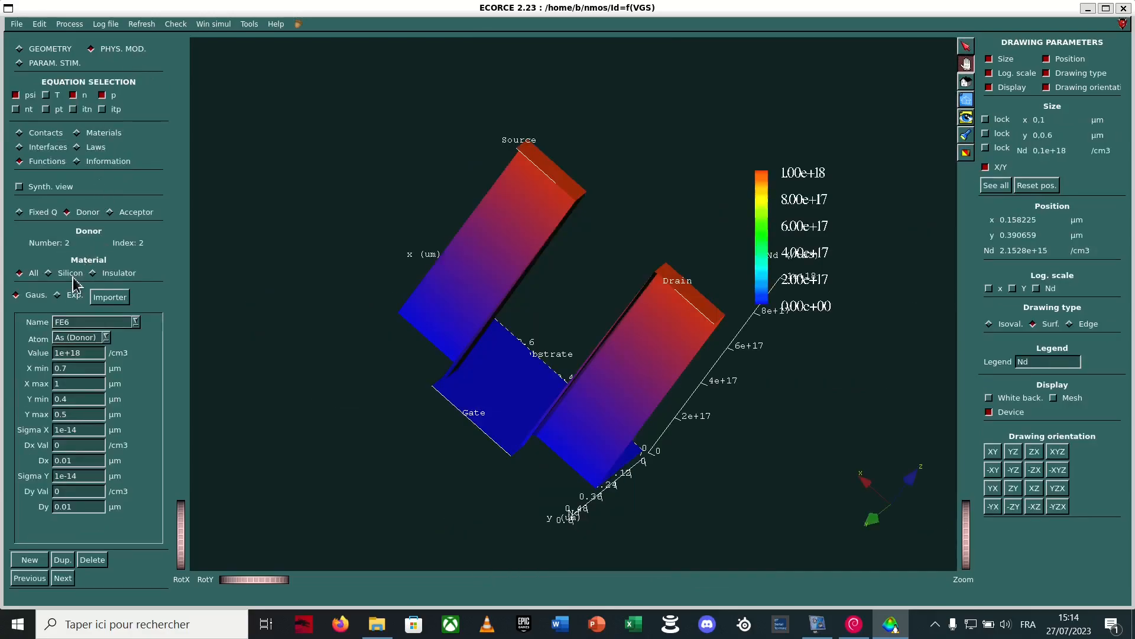
click(73, 278)
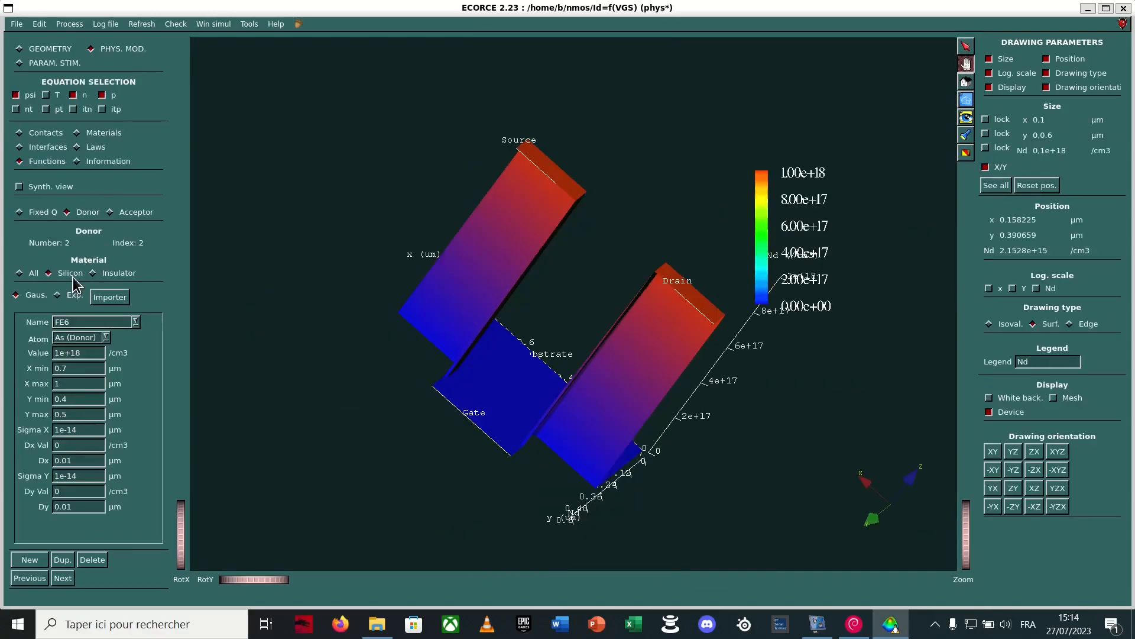
- Launch the Id=f(VGS) calculation of the nmos device with the process count set to 4
click(79, 24)
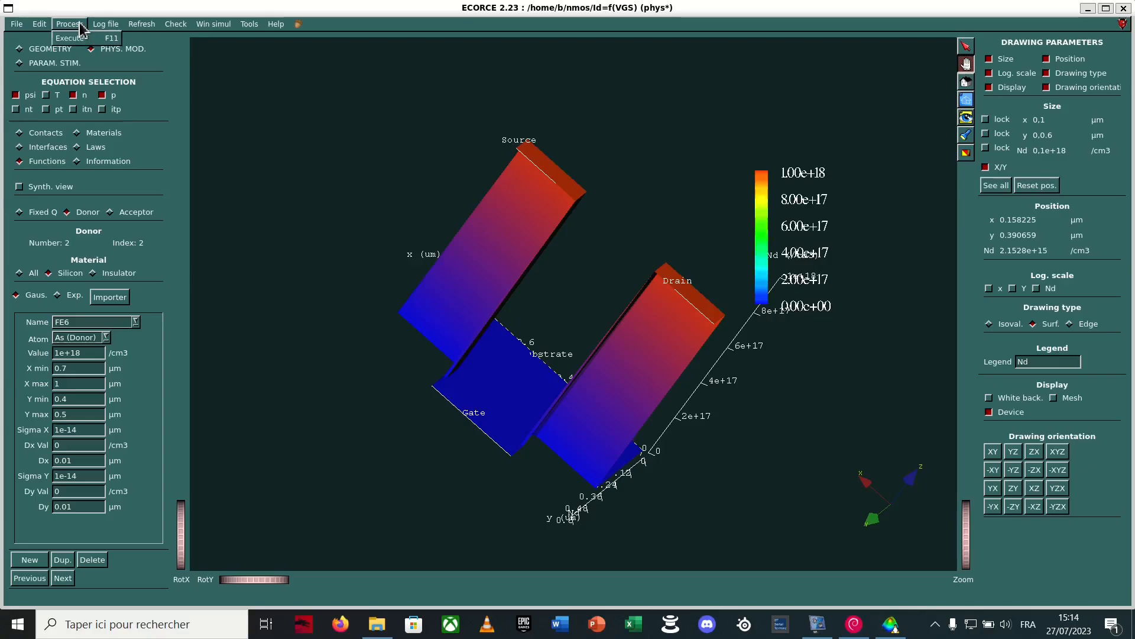
click(76, 39)
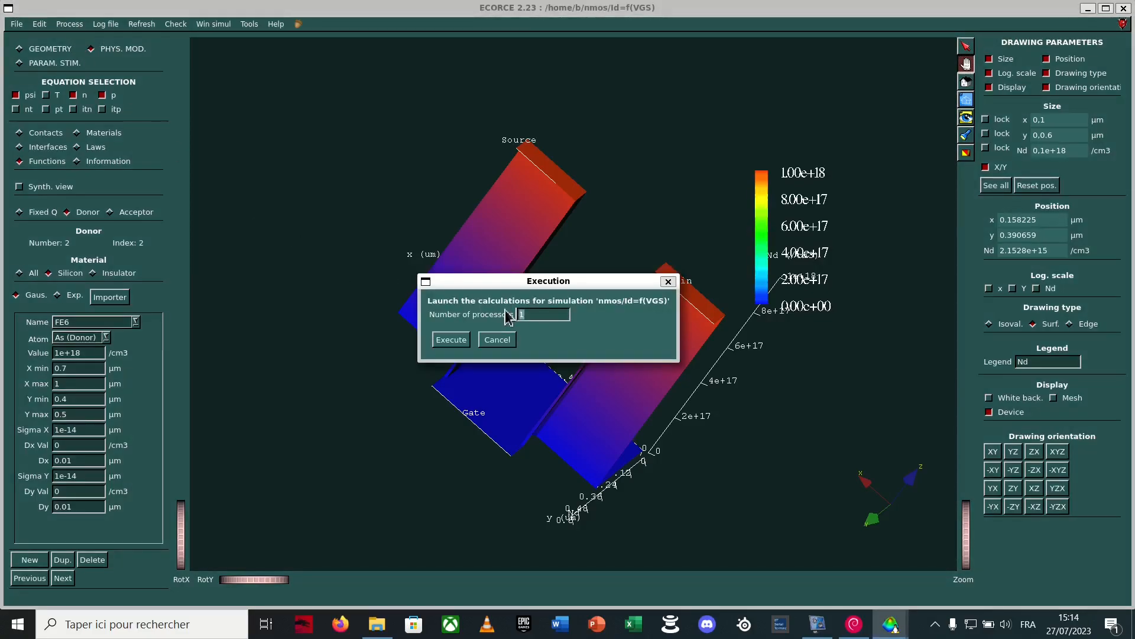
text(4)
click(452, 341)
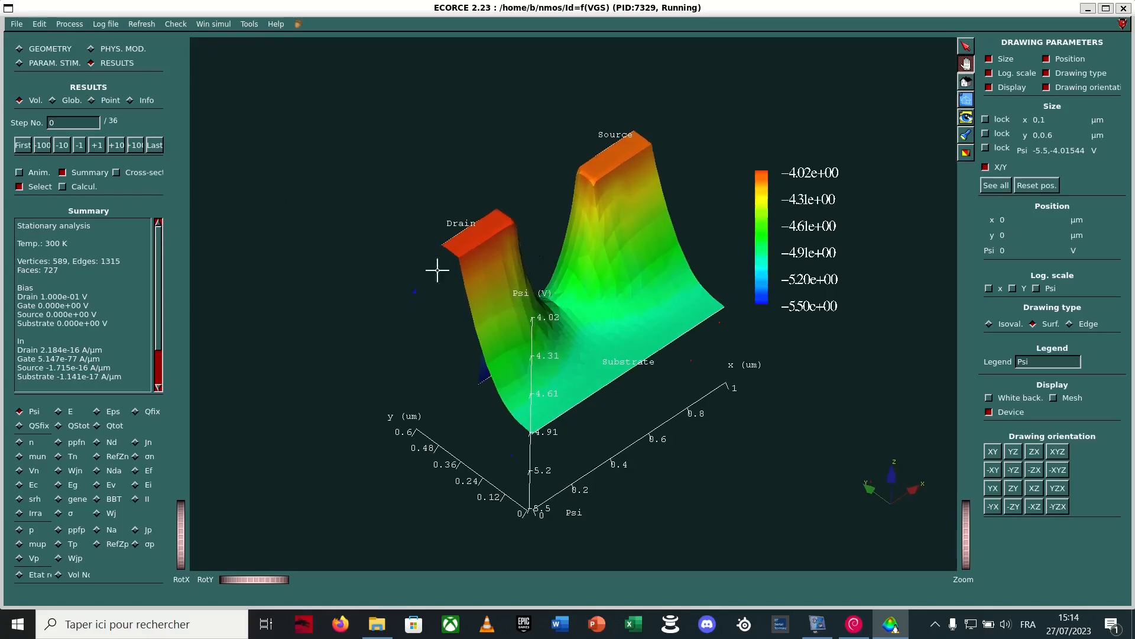
- Examine the Psi potential surface at result step 0 in the XY orientation and from several 3D angles
drag(689, 479, 362, 446)
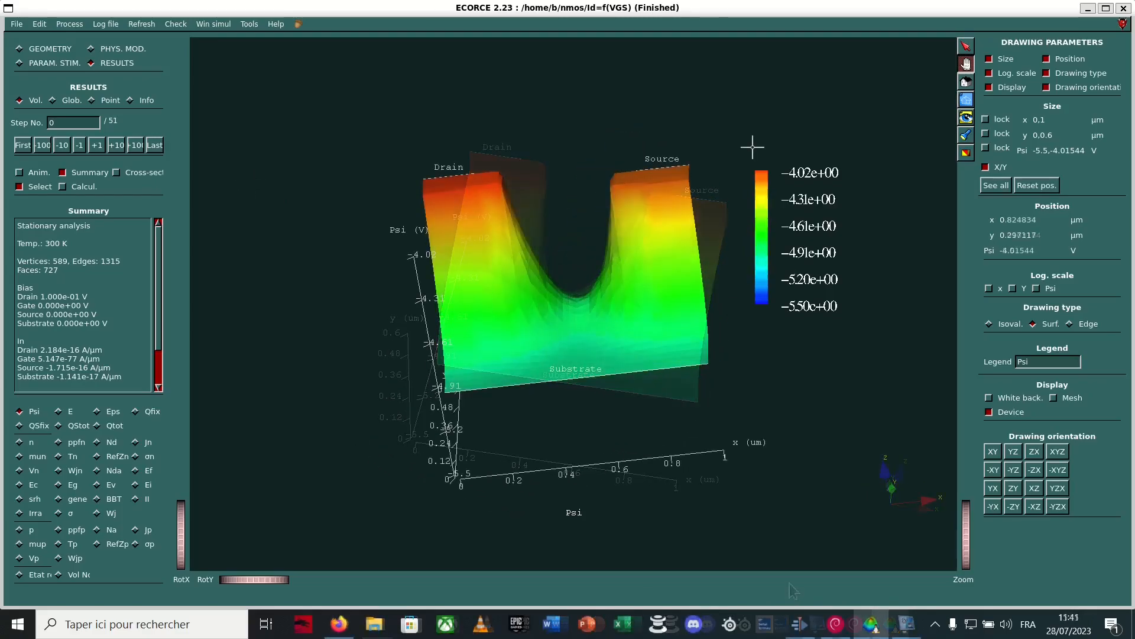
click(993, 452)
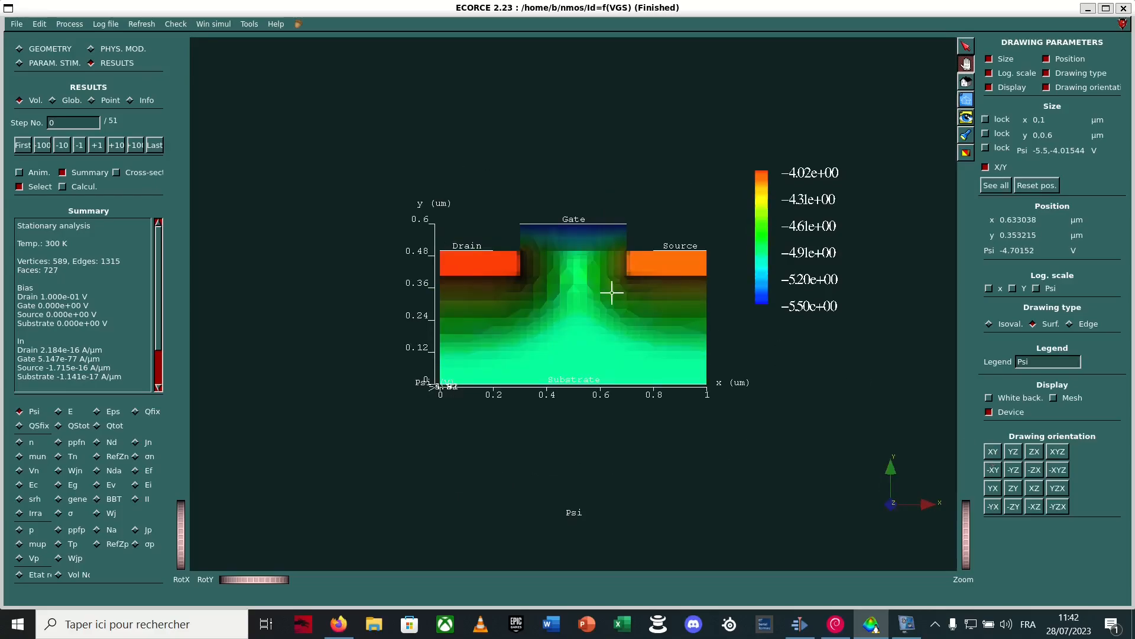
drag(613, 293, 428, 243)
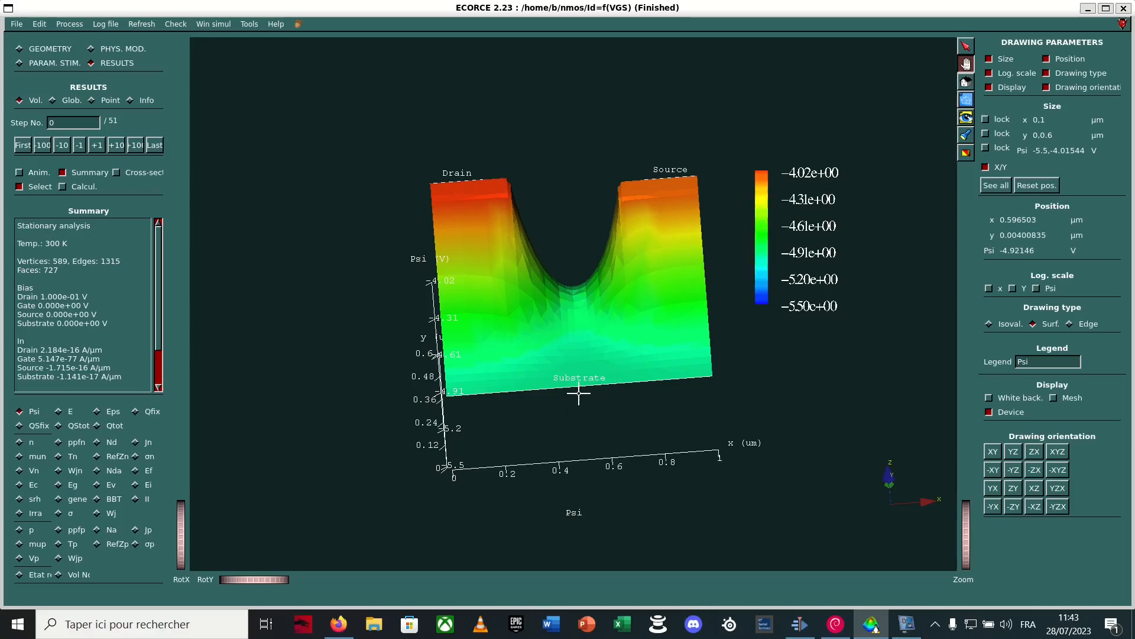
right_click(752, 400)
click(713, 405)
drag(661, 411, 345, 316)
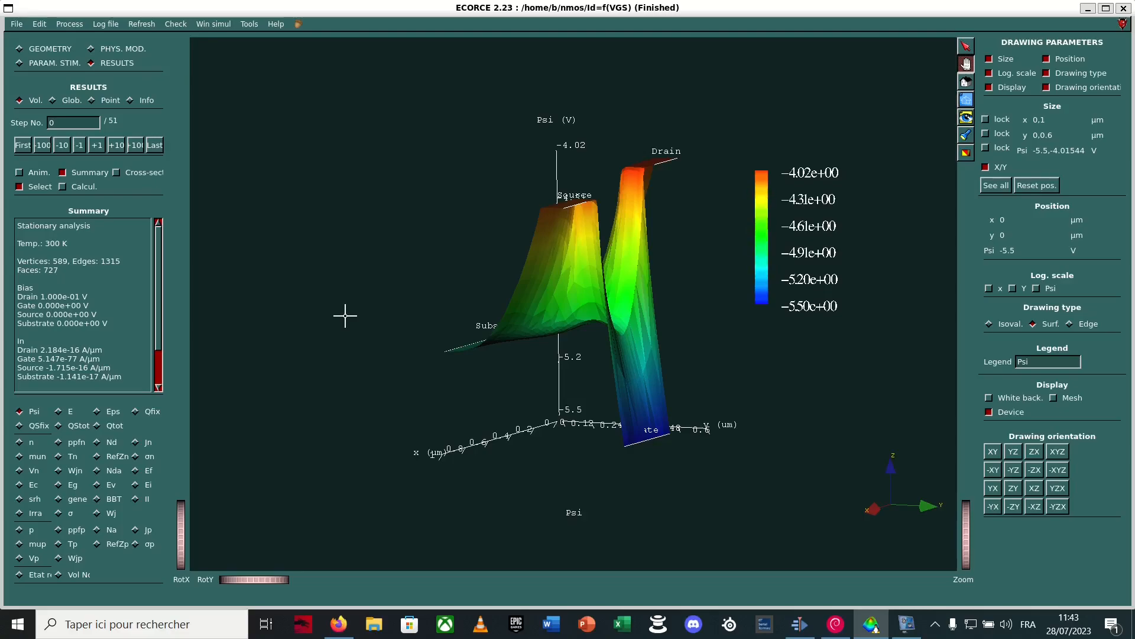
drag(406, 314, 860, 317)
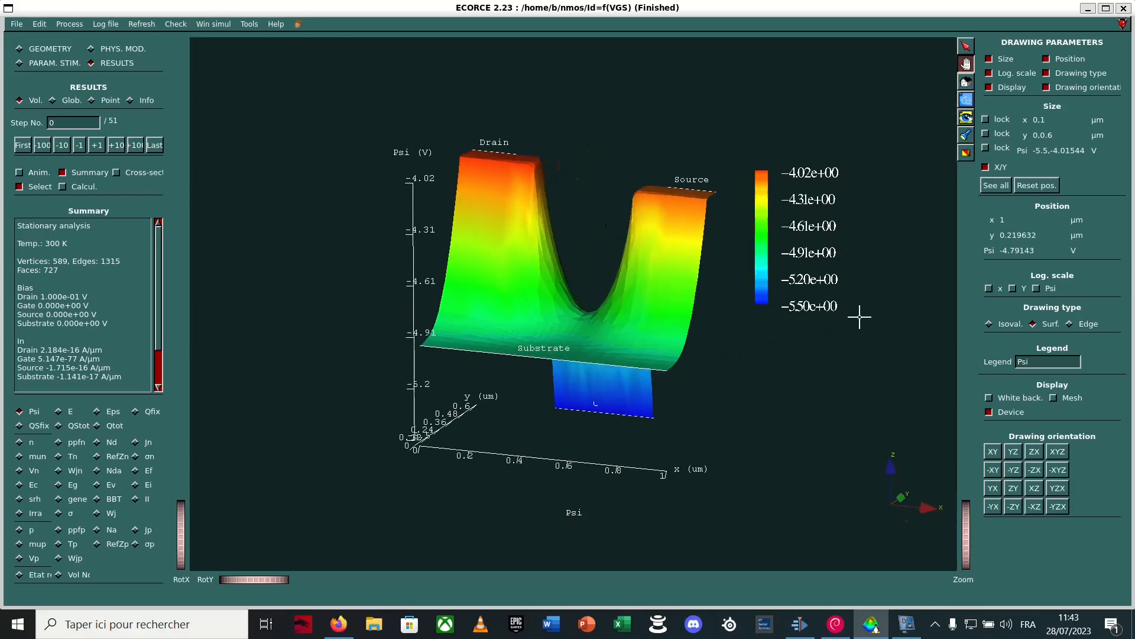
- Display the Psi plot as edges and go forward through the first bias steps to examine the mesh
click(1087, 324)
drag(698, 383, 559, 453)
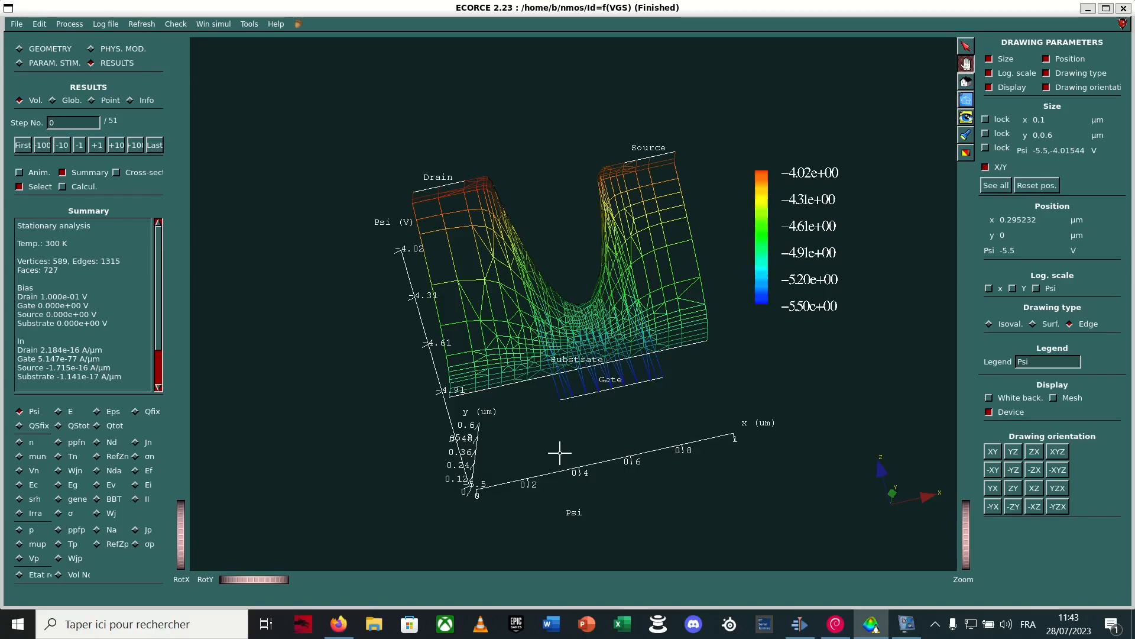
drag(560, 453, 553, 552)
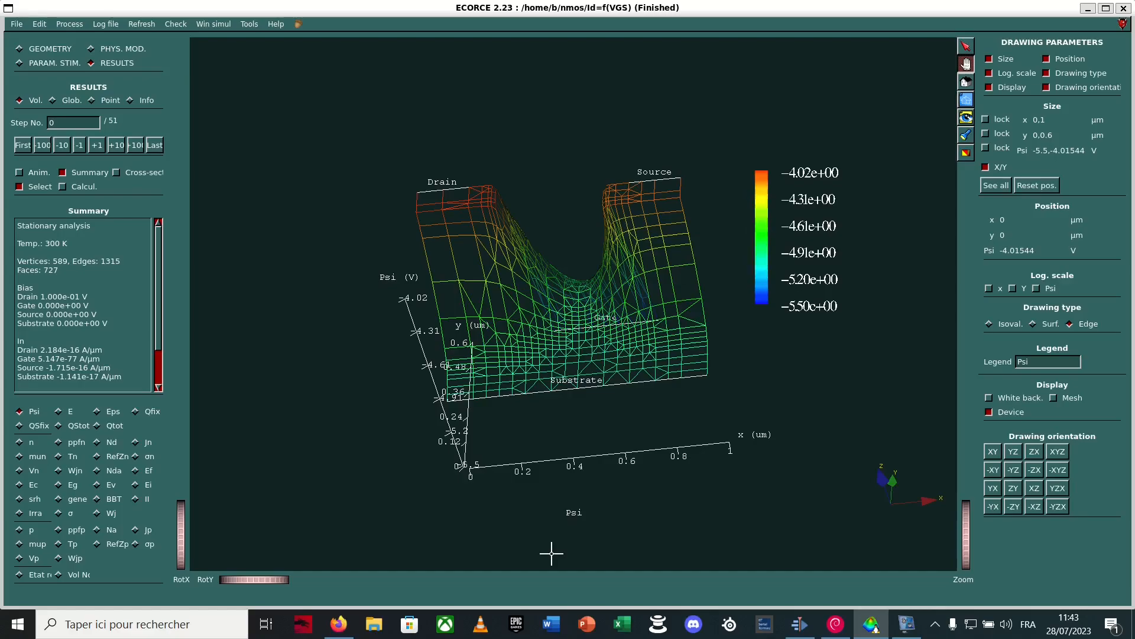
click(101, 148)
click(101, 147)
click(101, 148)
click(101, 148)
click(101, 148)
click(102, 148)
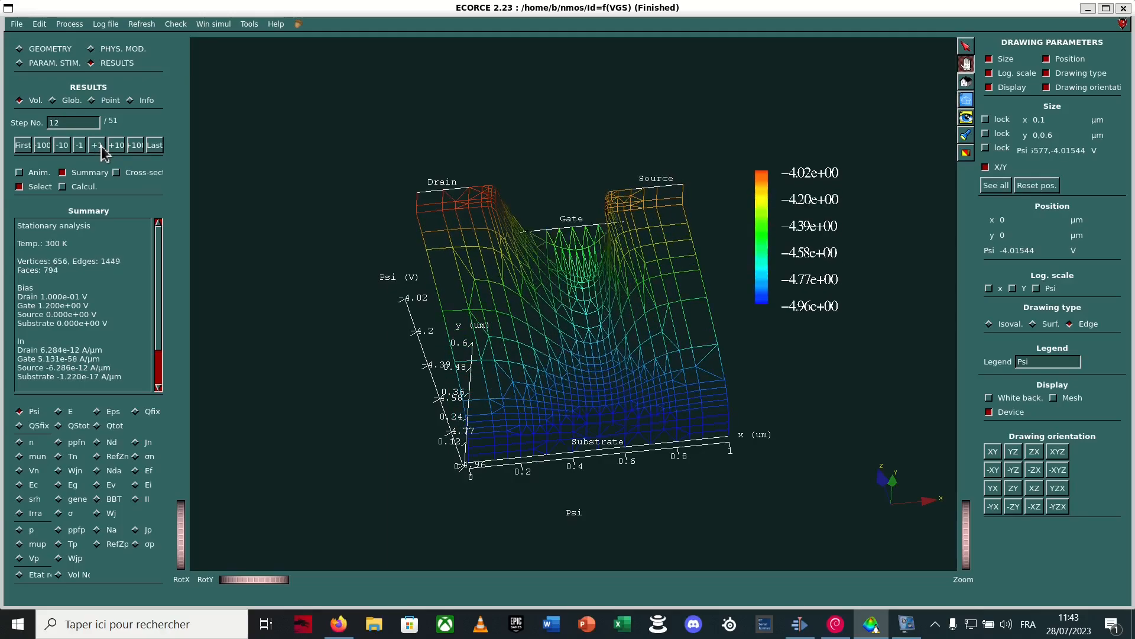
click(101, 148)
click(101, 148)
- Draw Psi as a surface and go through the higher gate bias steps, ending back at step 28
click(1033, 324)
click(100, 150)
click(99, 150)
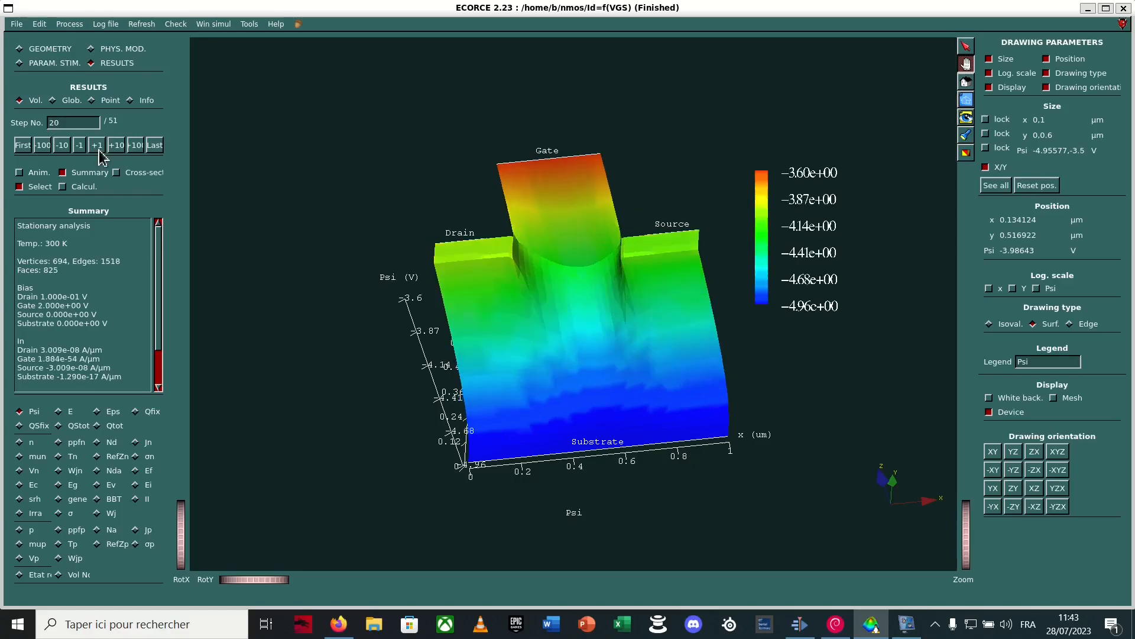
click(99, 150)
click(99, 150)
click(100, 150)
click(99, 150)
click(99, 150)
click(99, 150)
click(99, 150)
click(99, 151)
click(99, 150)
click(78, 152)
click(78, 151)
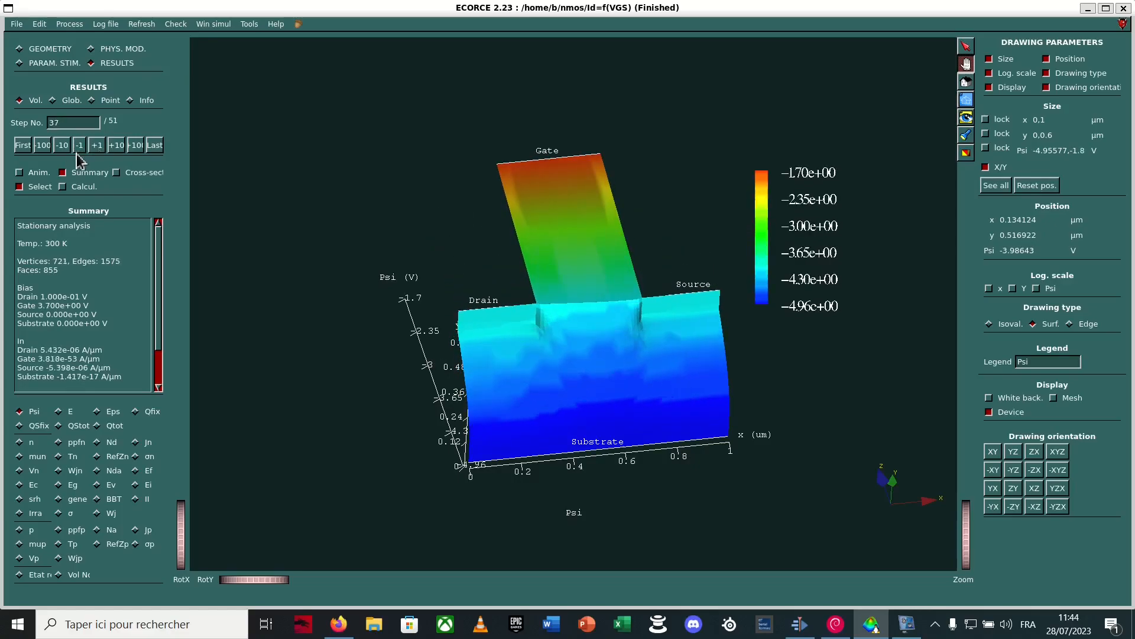
click(78, 151)
click(78, 151)
click(78, 146)
click(78, 147)
click(78, 147)
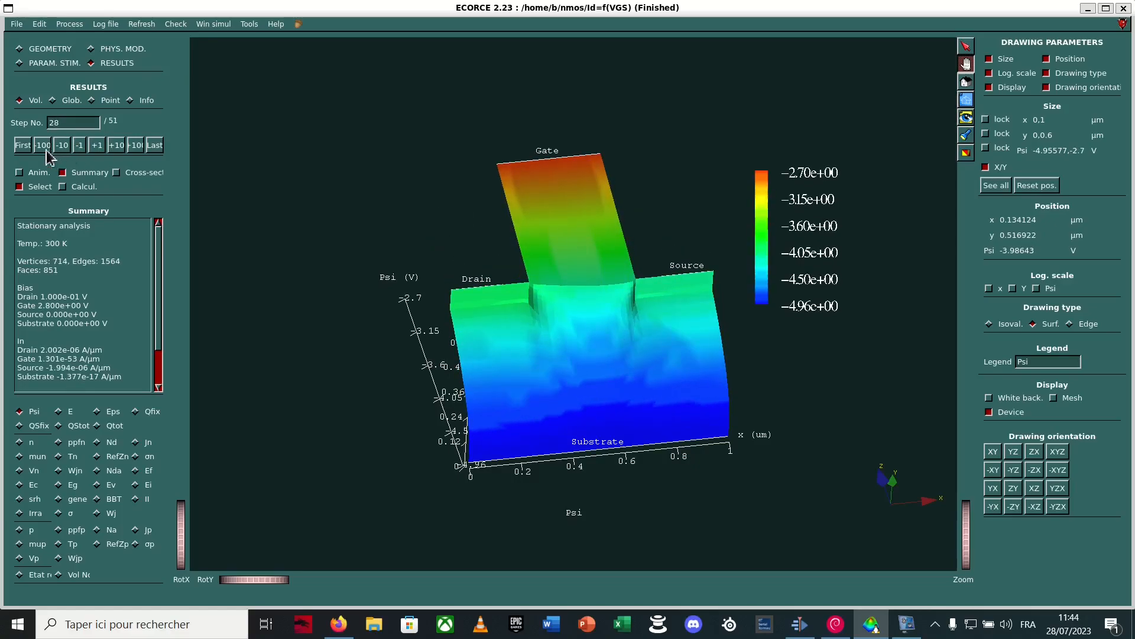
- Return to the first result step and display the electron density n on a logarithmic scale
click(25, 149)
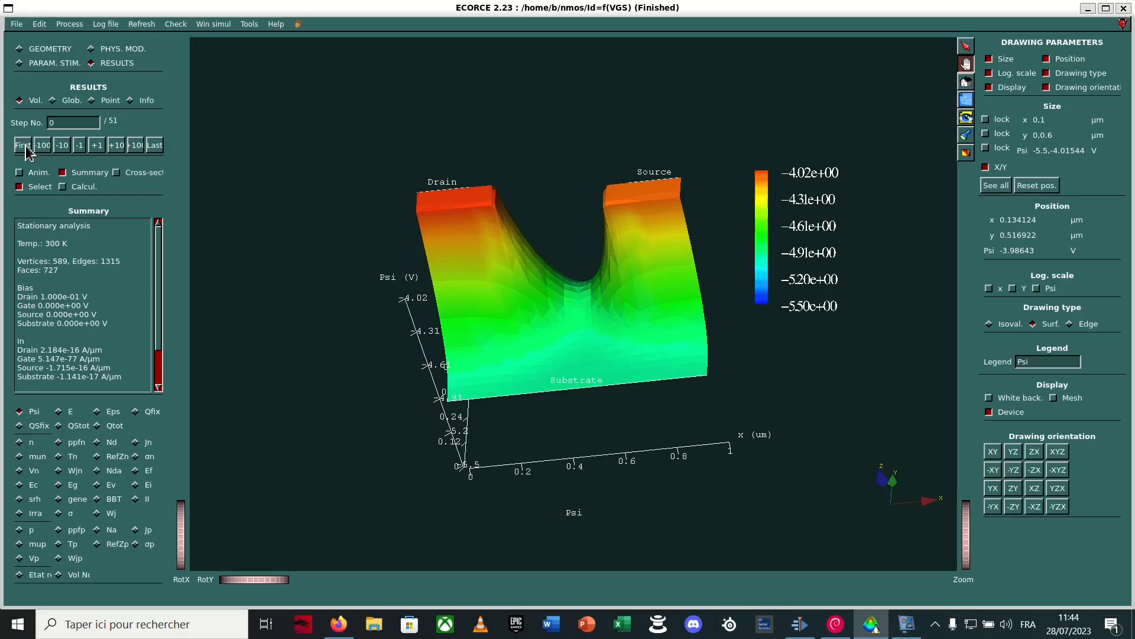
click(35, 444)
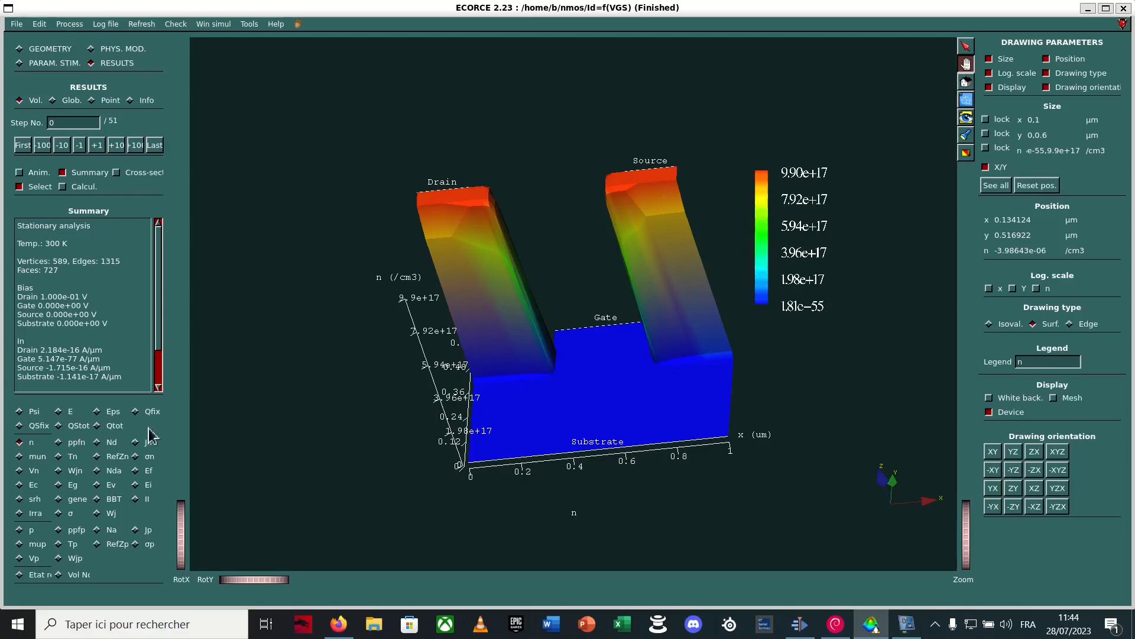
click(1036, 289)
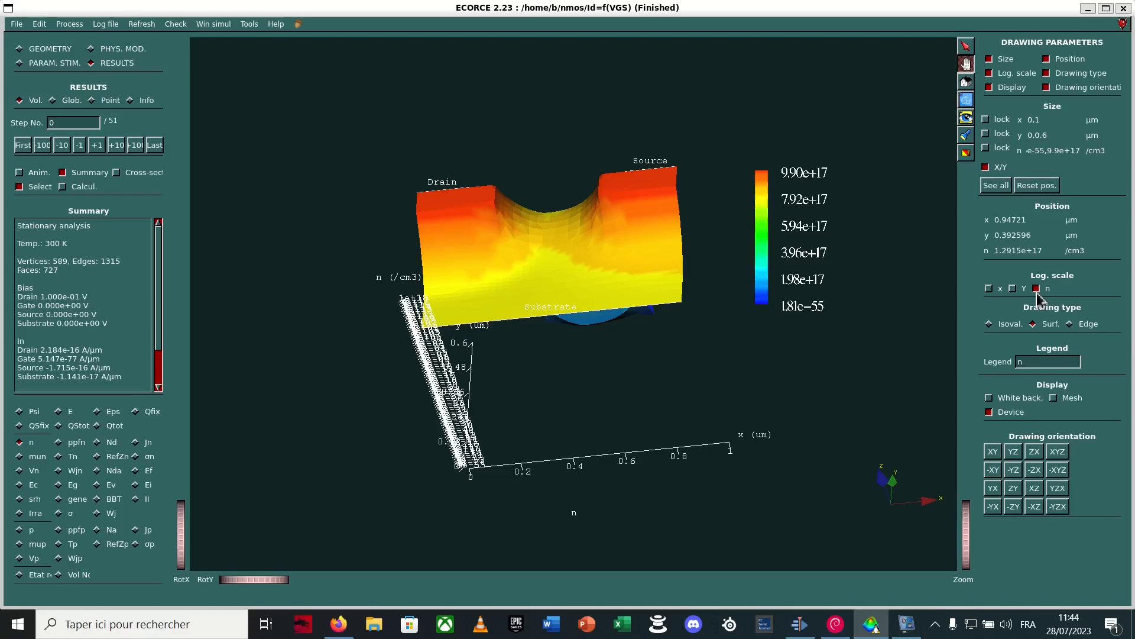
- Play the animation of the electron density n over the bias steps with a 20 ms interval and stop it
click(37, 176)
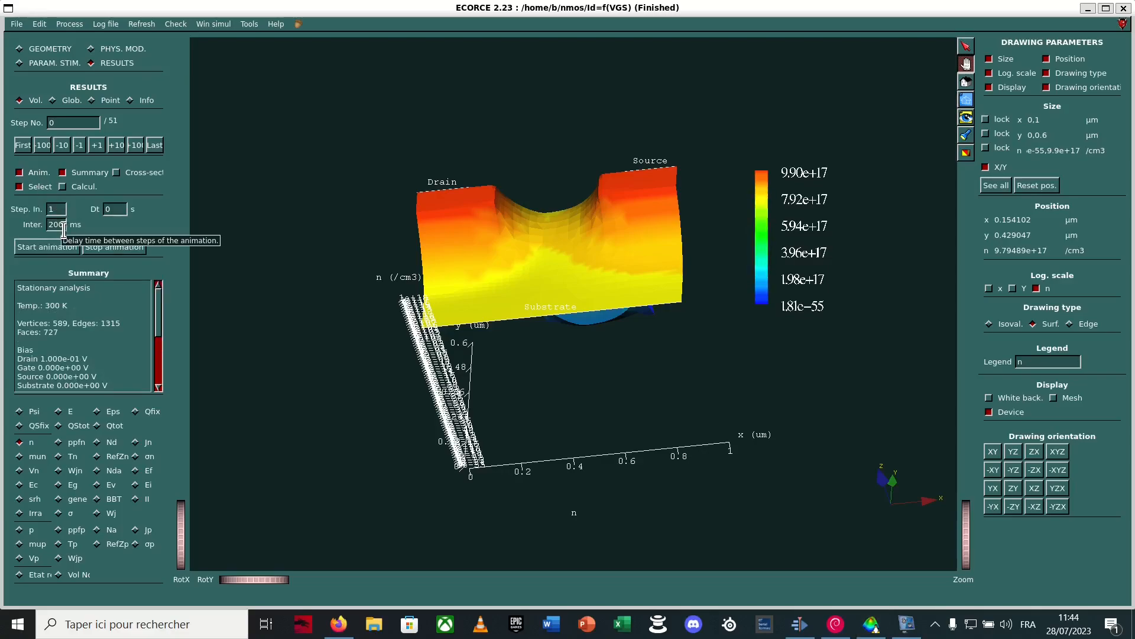
click(64, 225)
key(BackSpace)
click(75, 251)
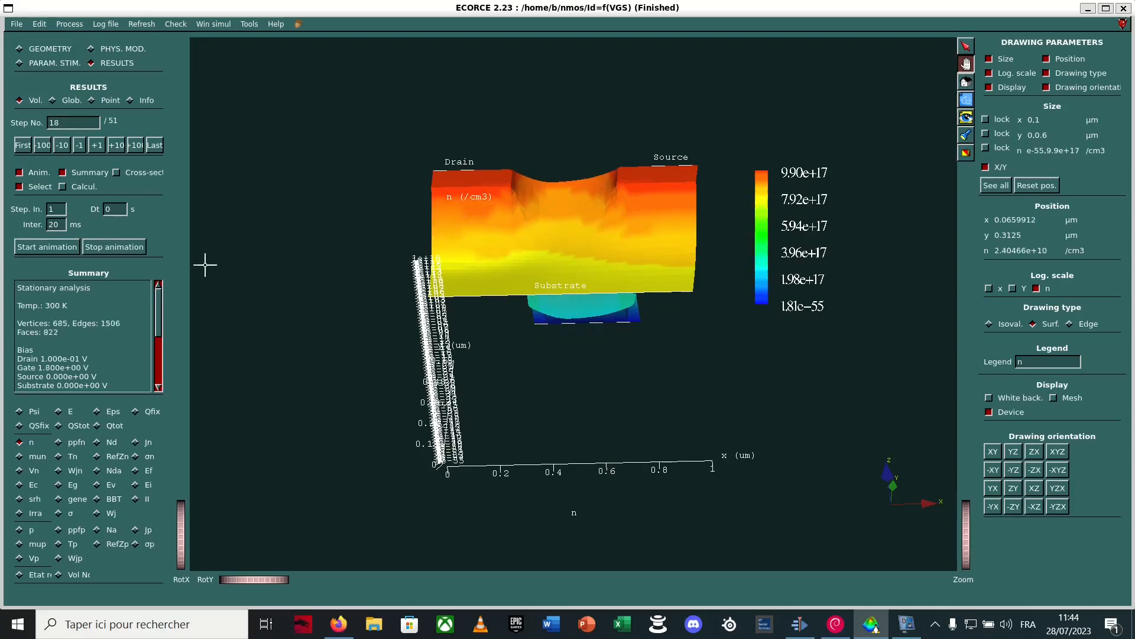
click(123, 253)
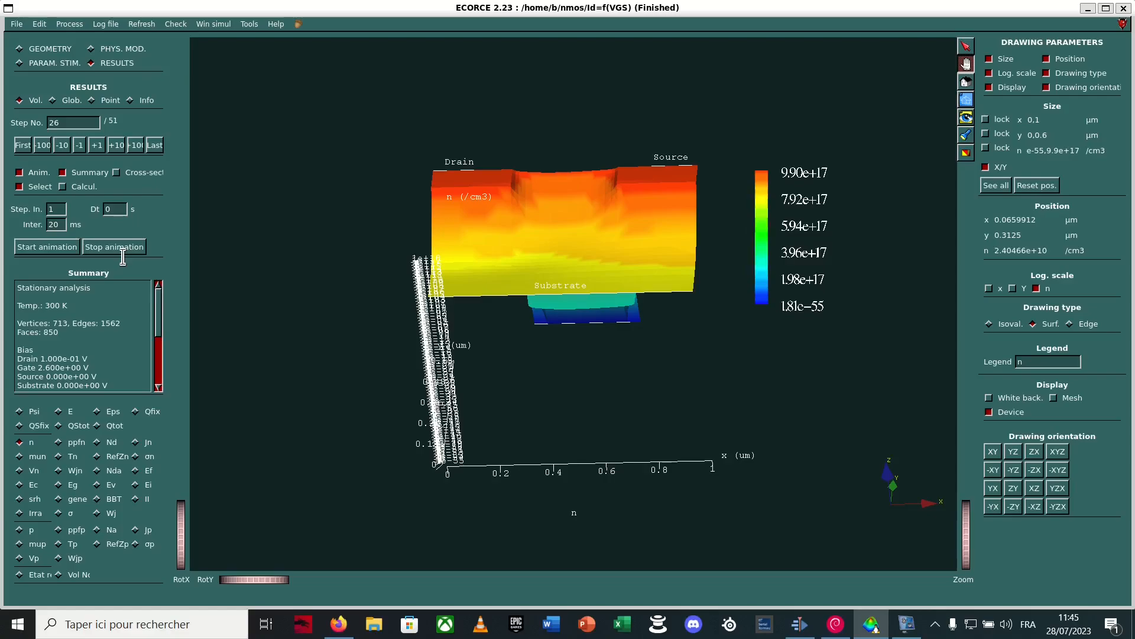
- Plot the drain current Itotc as a function of the gate potential in the global results
click(61, 100)
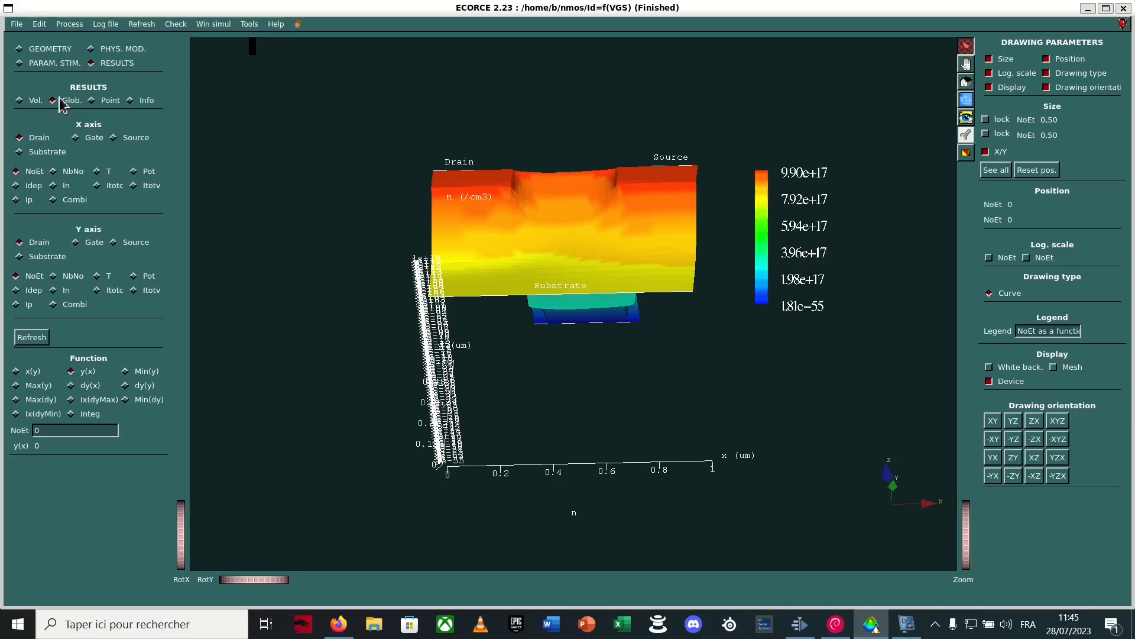
click(149, 171)
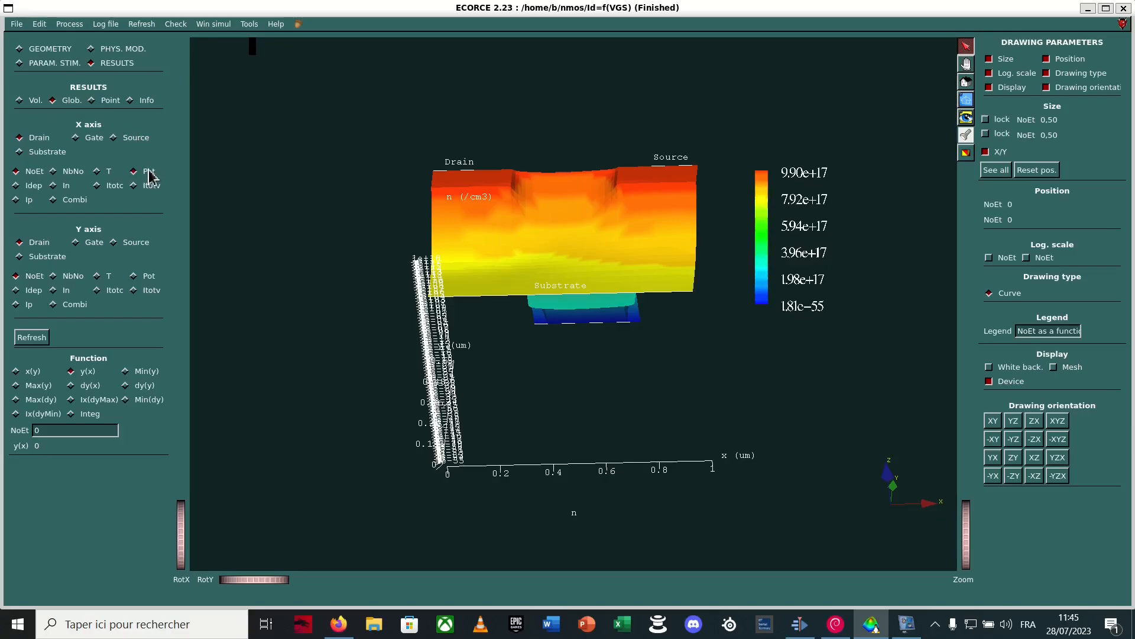
click(94, 142)
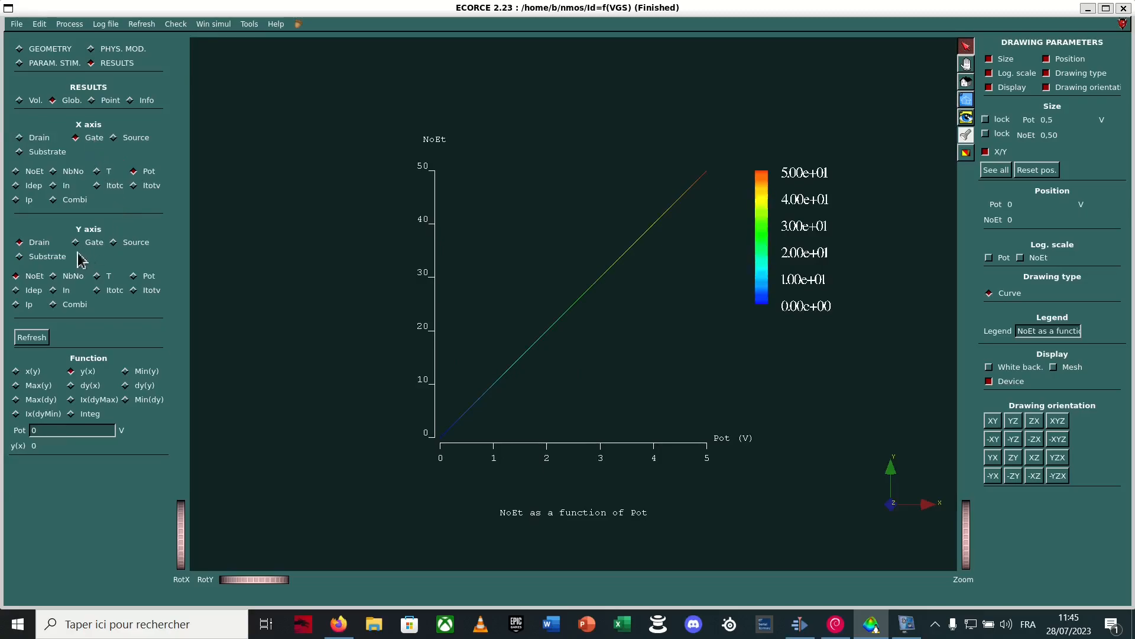
click(118, 294)
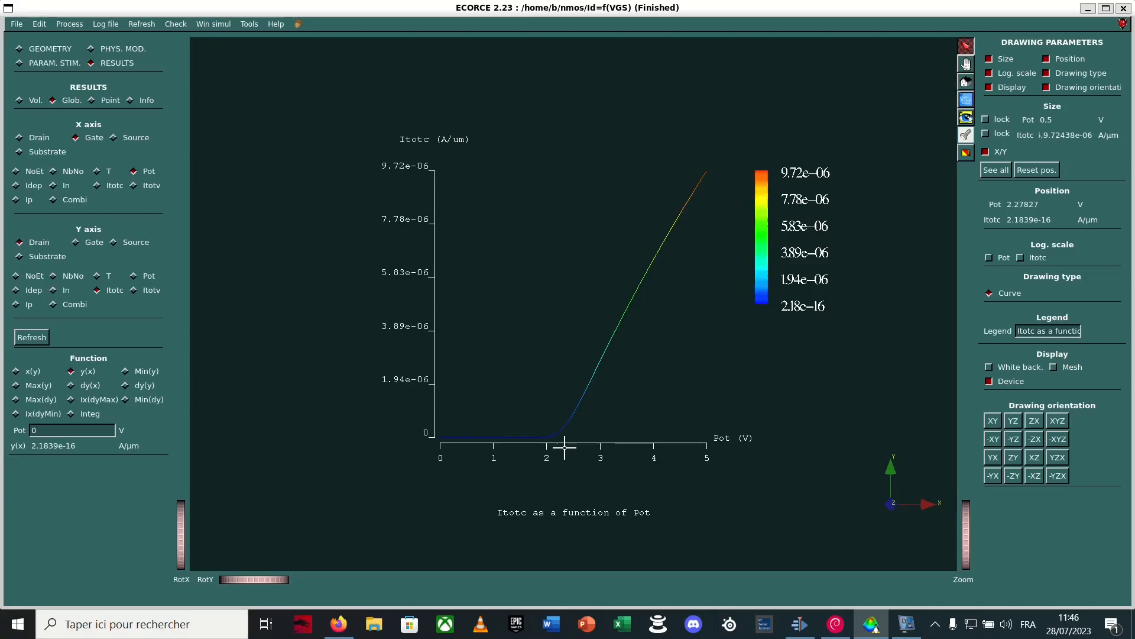
- Compute Ix(dyMax) for the drain current curve, show Itotc on a logarithmic scale, and read a point in the subthreshold region
click(84, 401)
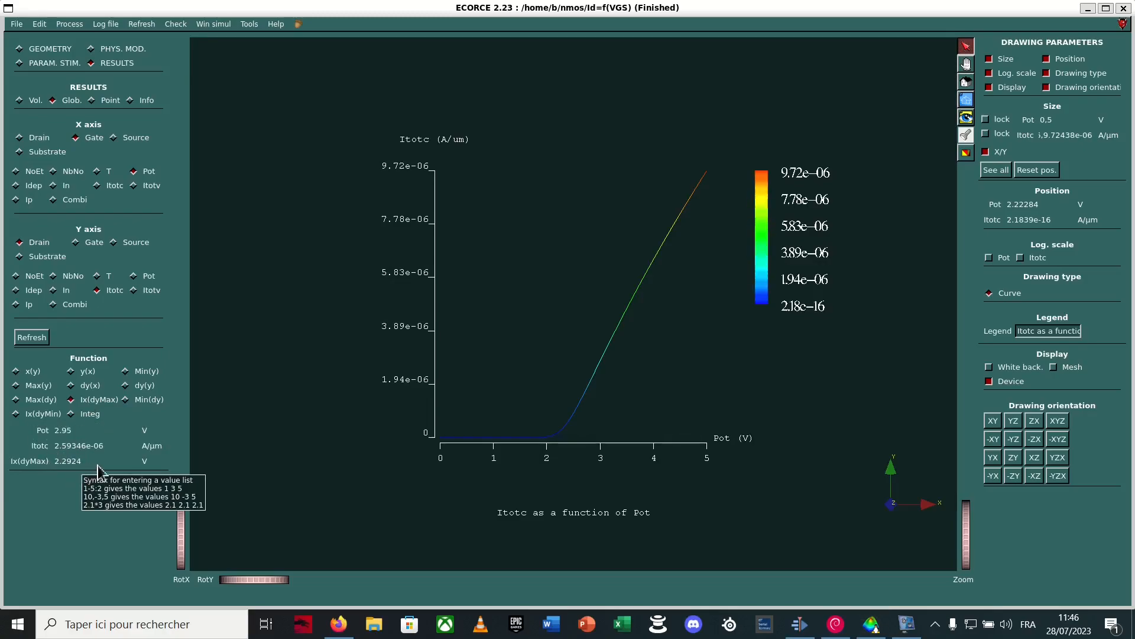
click(1025, 262)
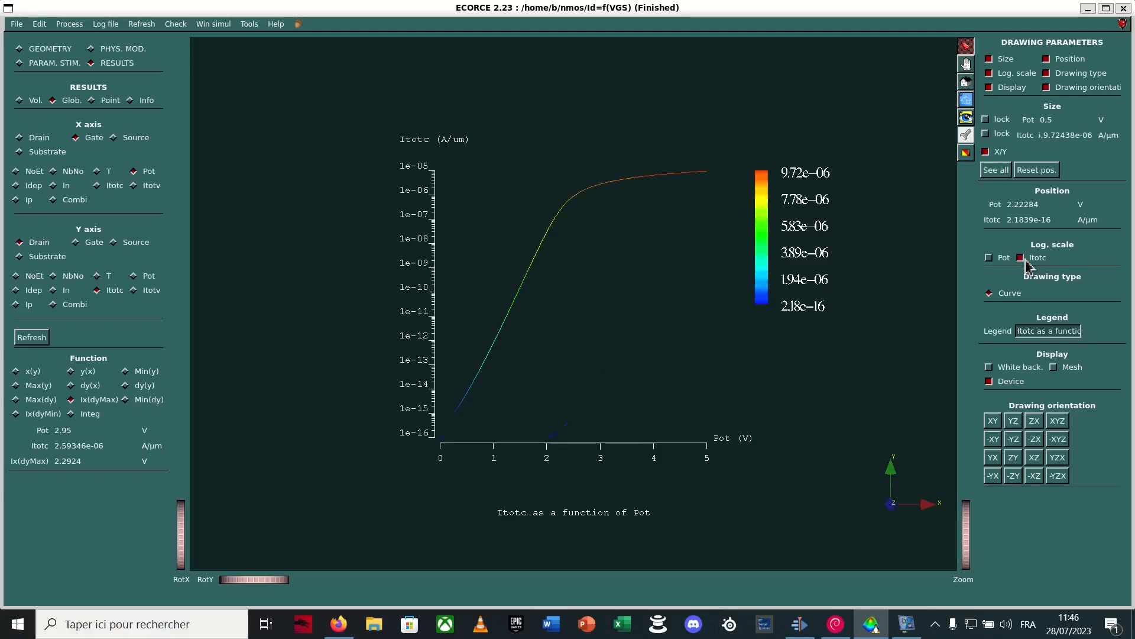
click(464, 395)
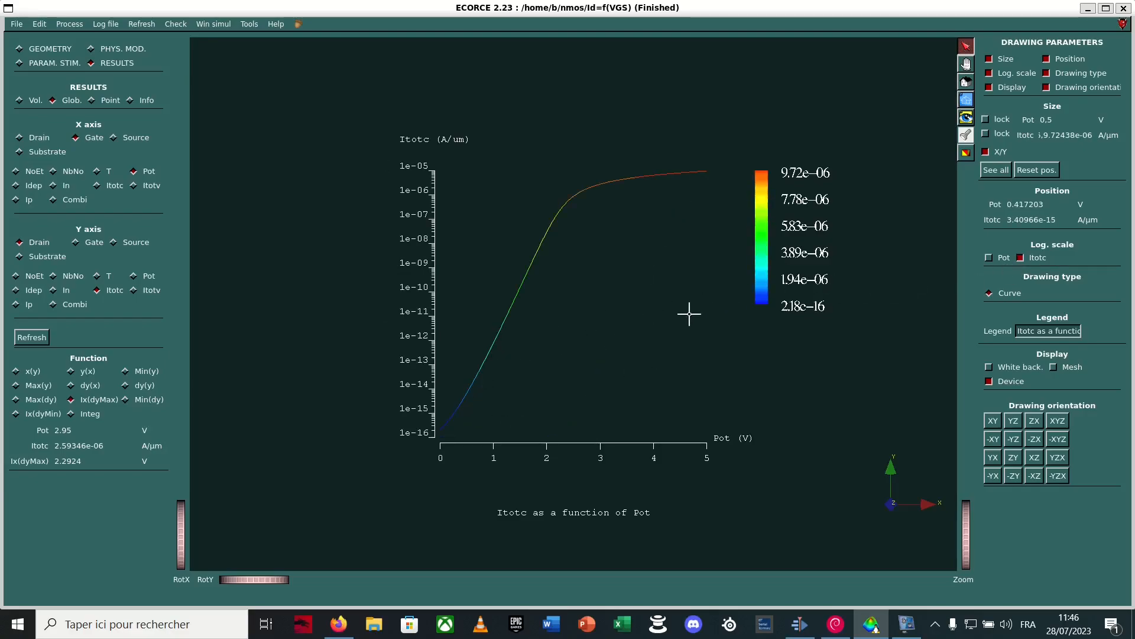